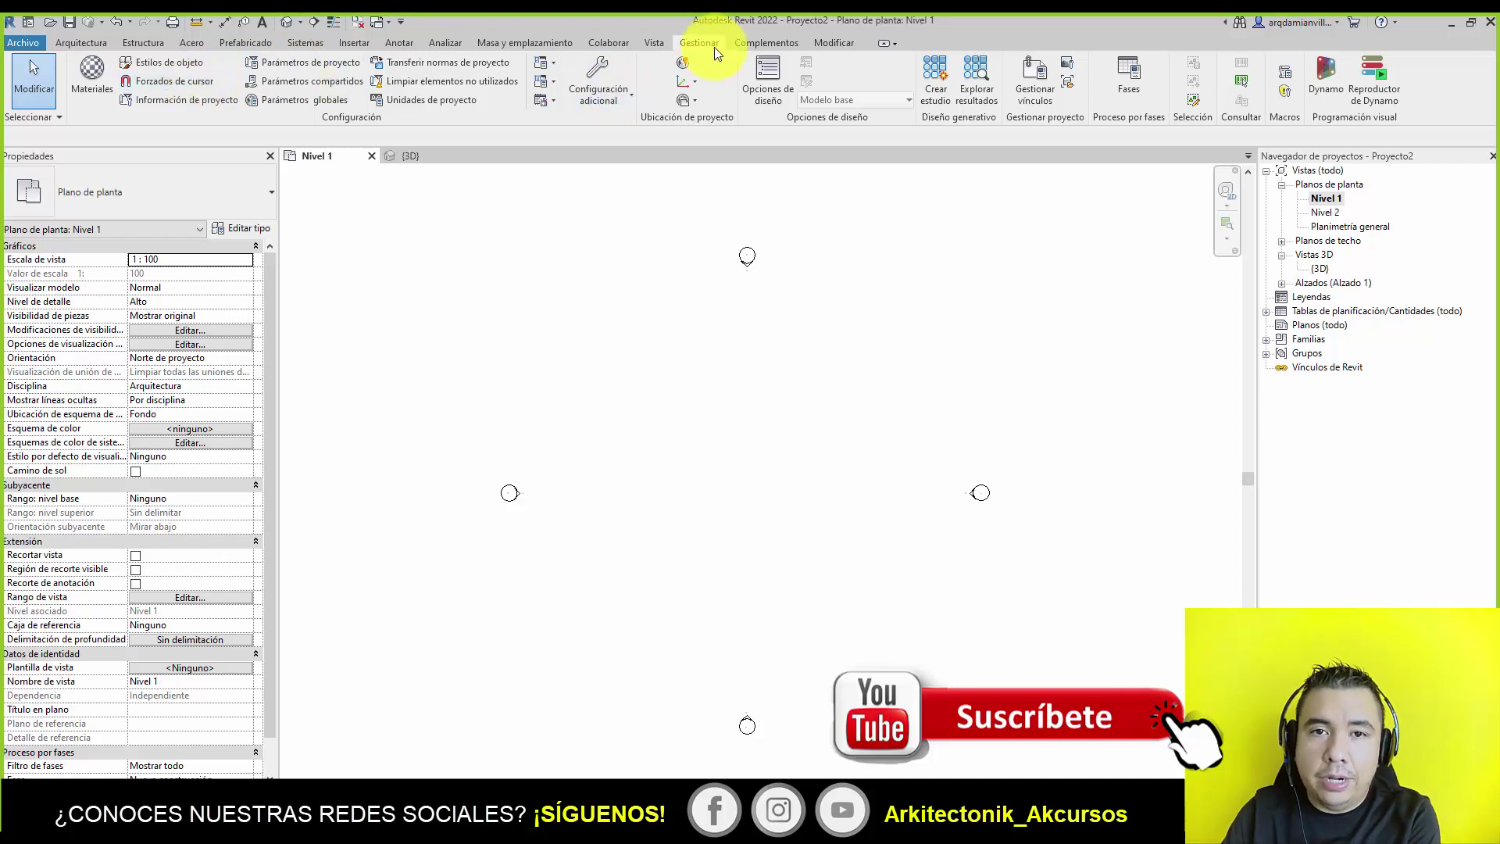
Step: Check the snap settings unchanged, then draw one vertical wall about 19.1 long on Level 1
click(175, 81)
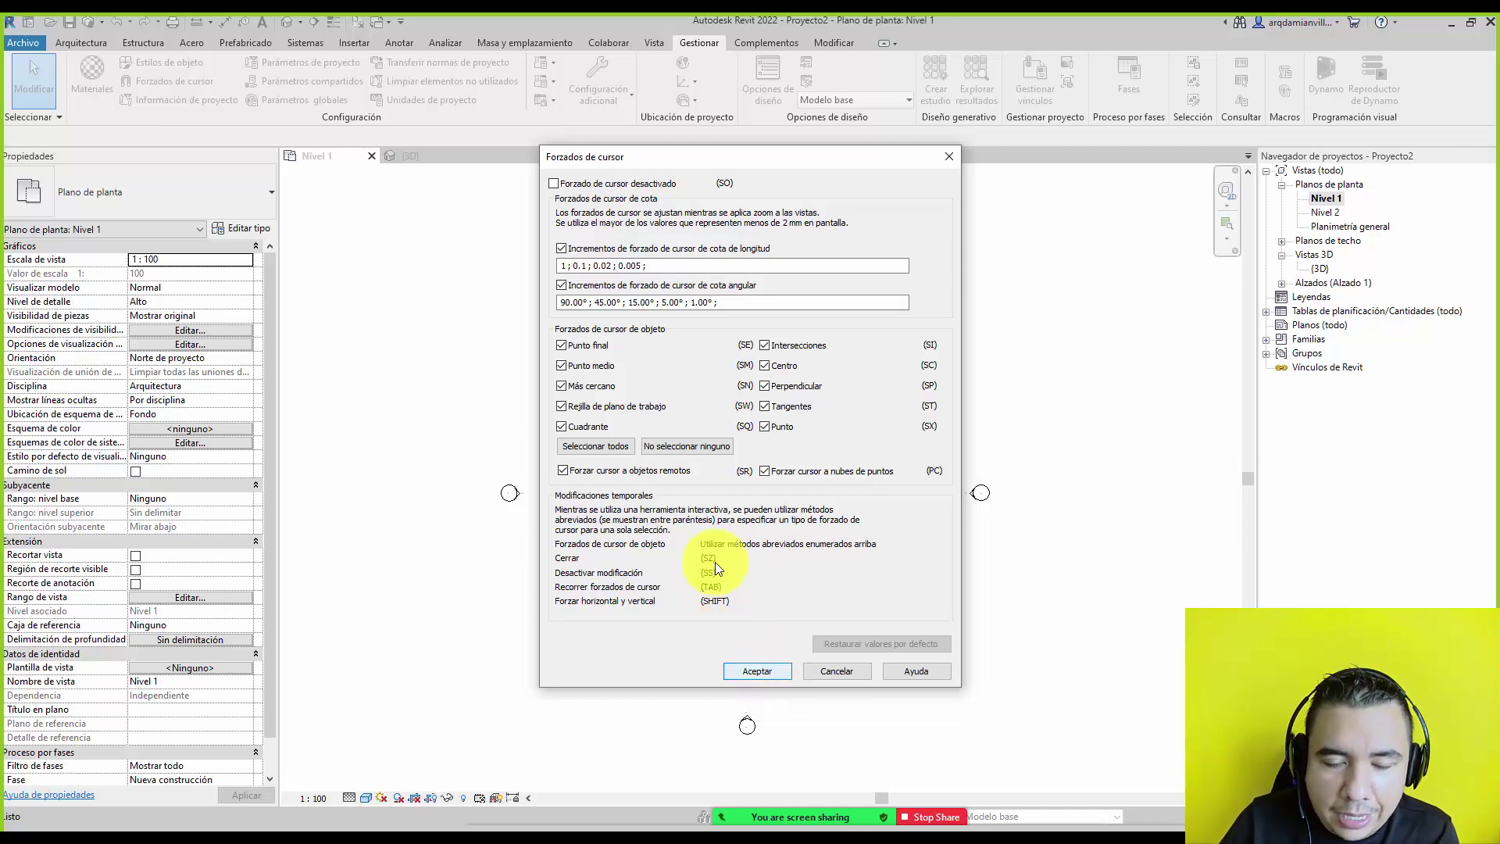
click(762, 669)
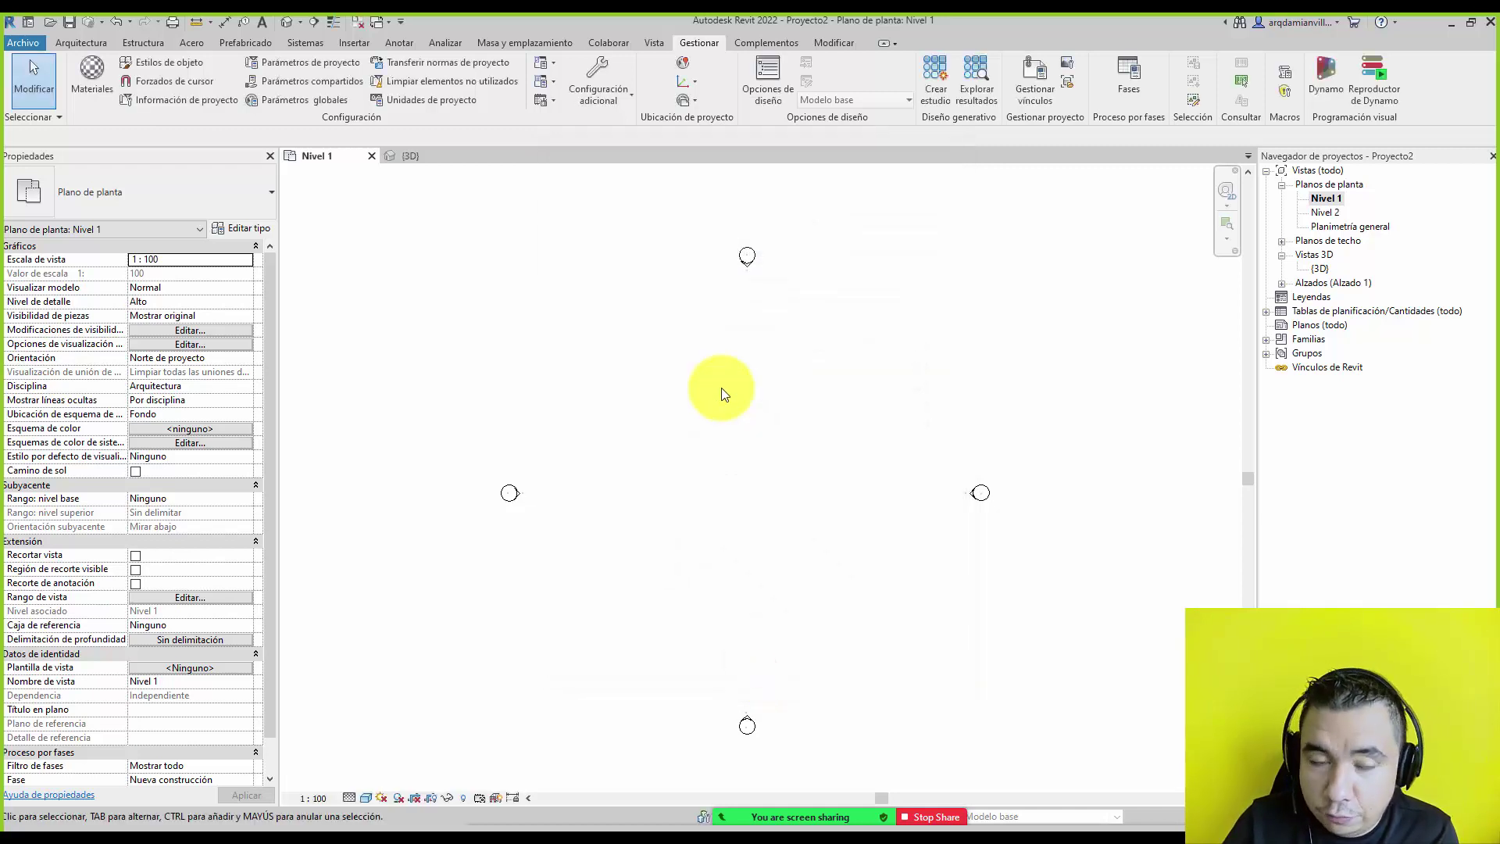
click(83, 44)
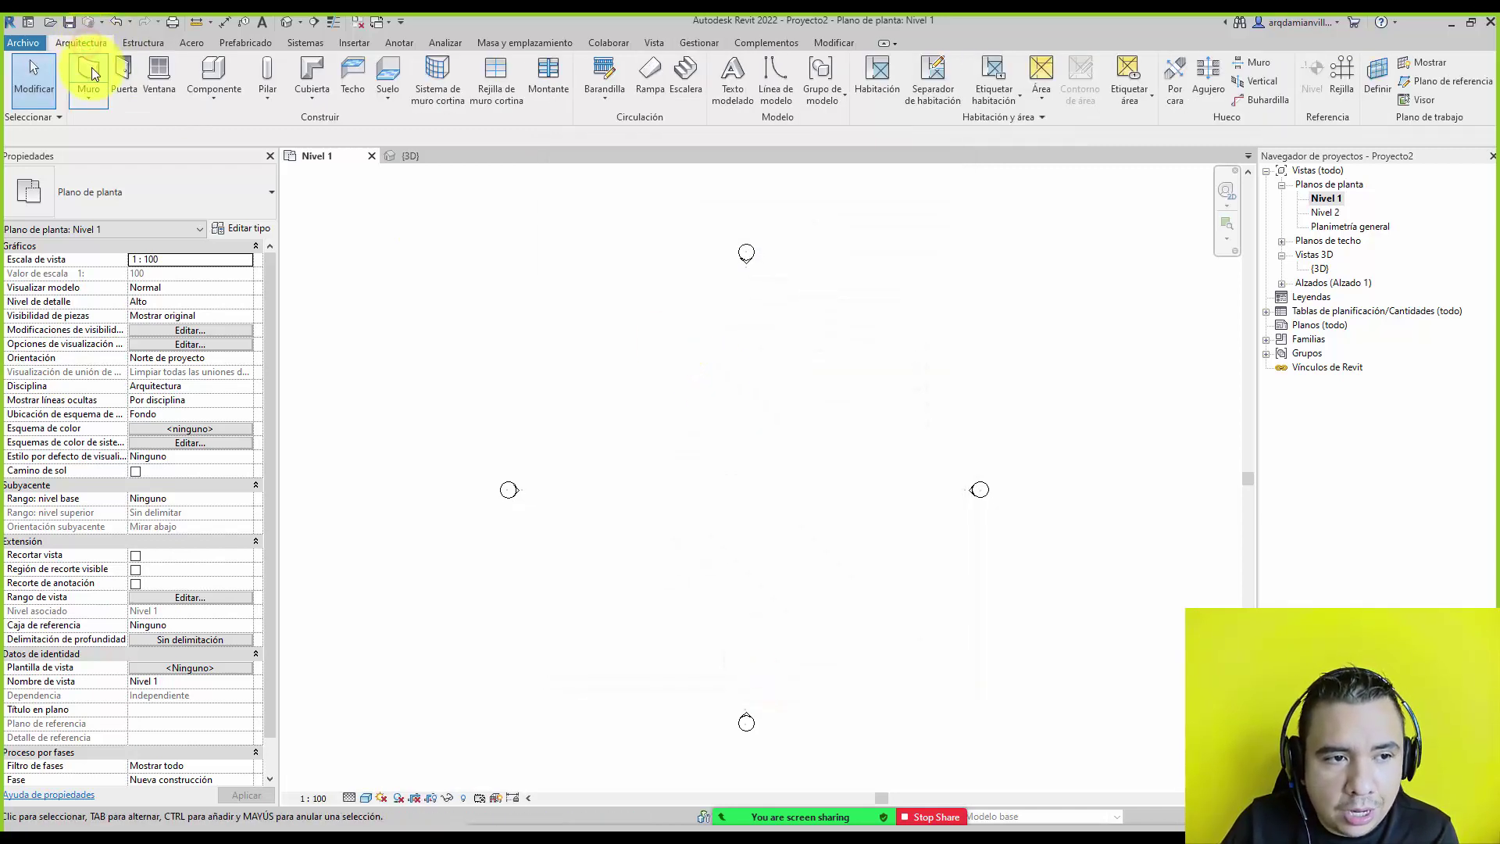
click(91, 67)
click(709, 598)
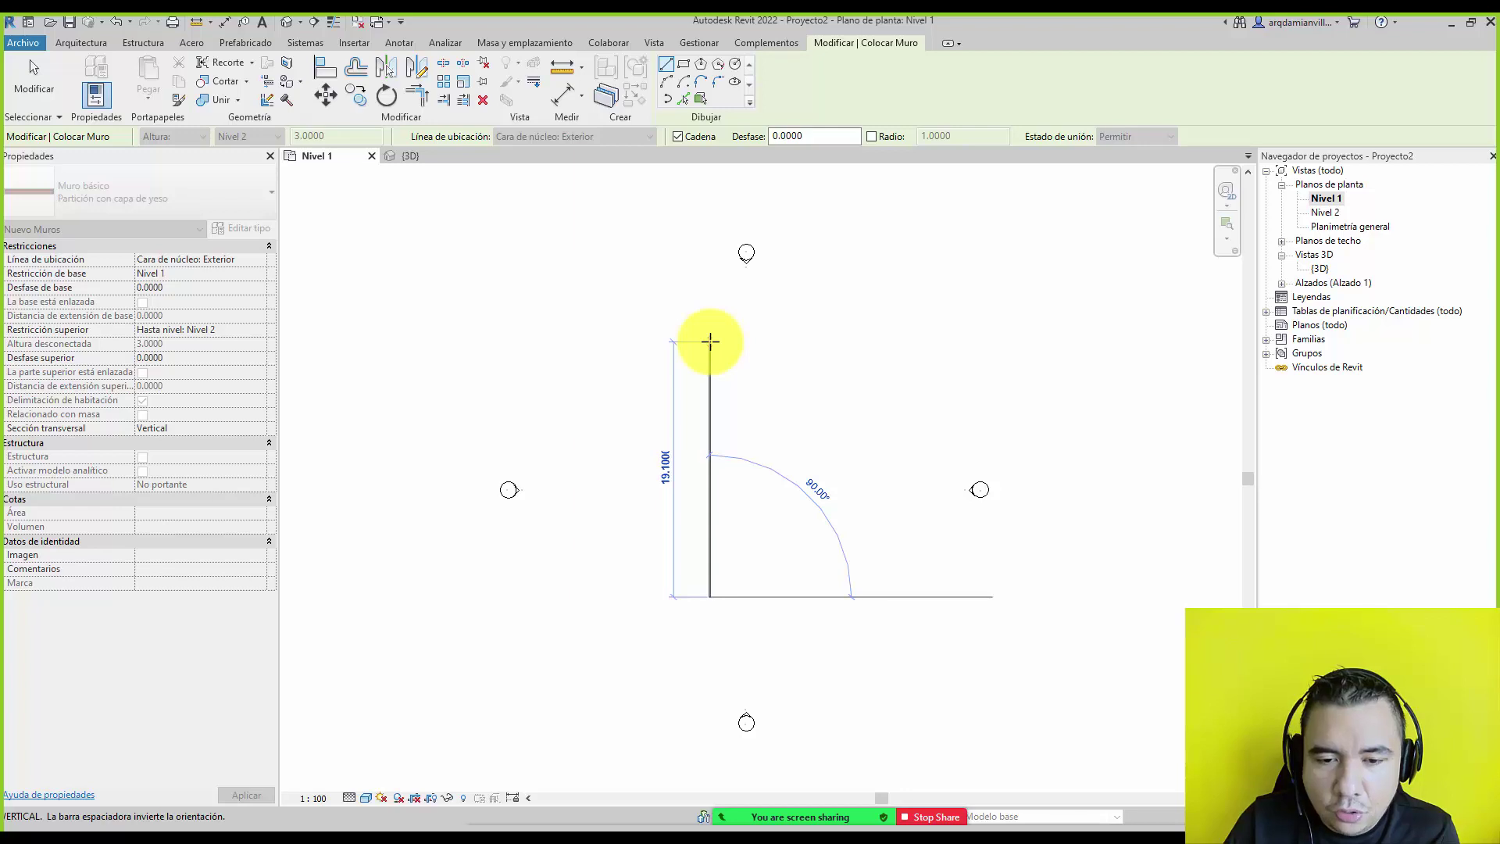
click(710, 341)
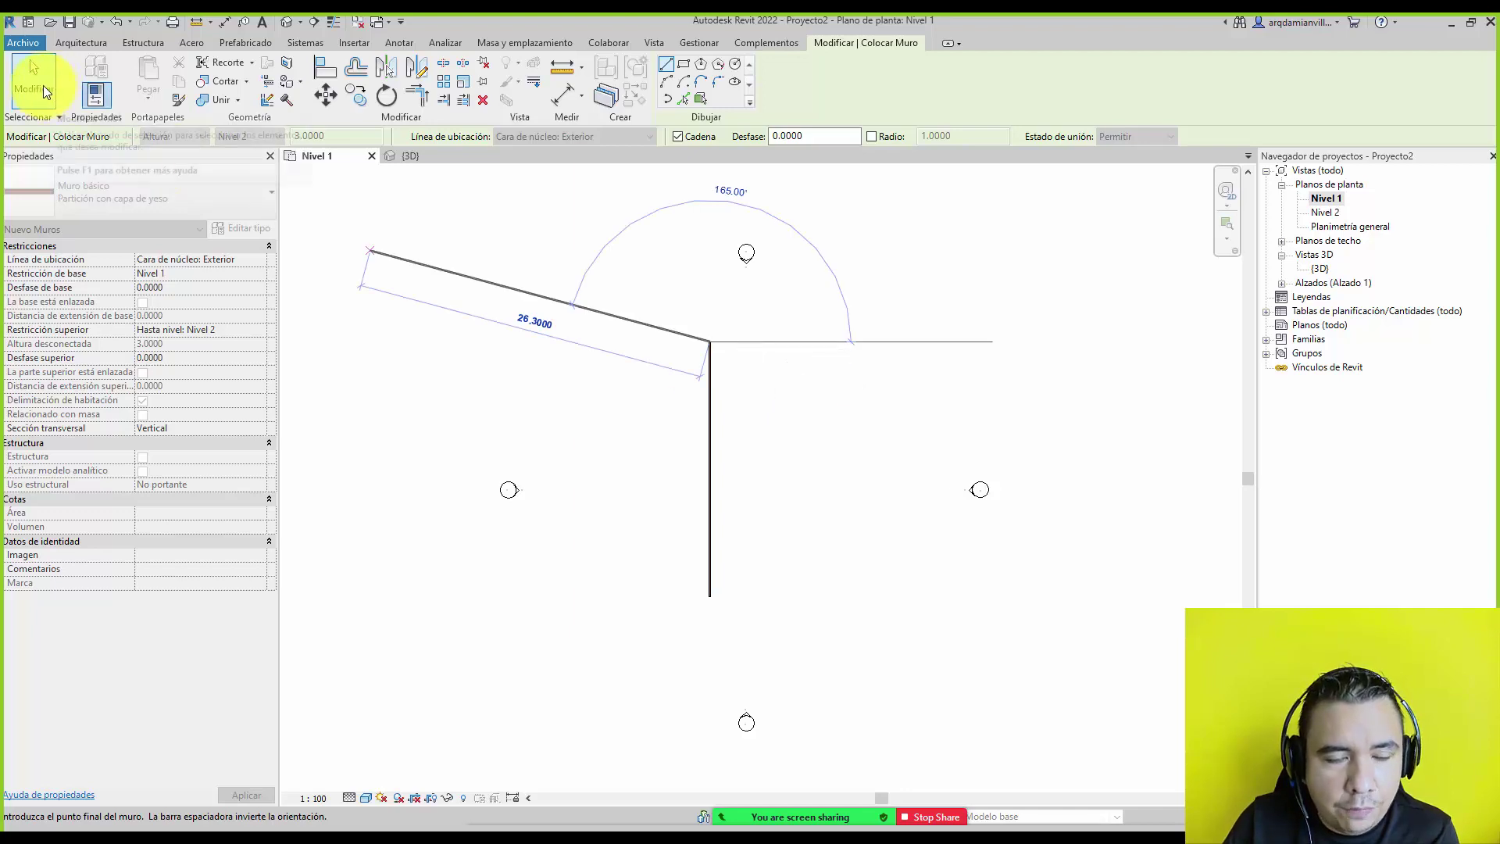
click(41, 82)
click(774, 354)
scroll(758, 472, up, 2)
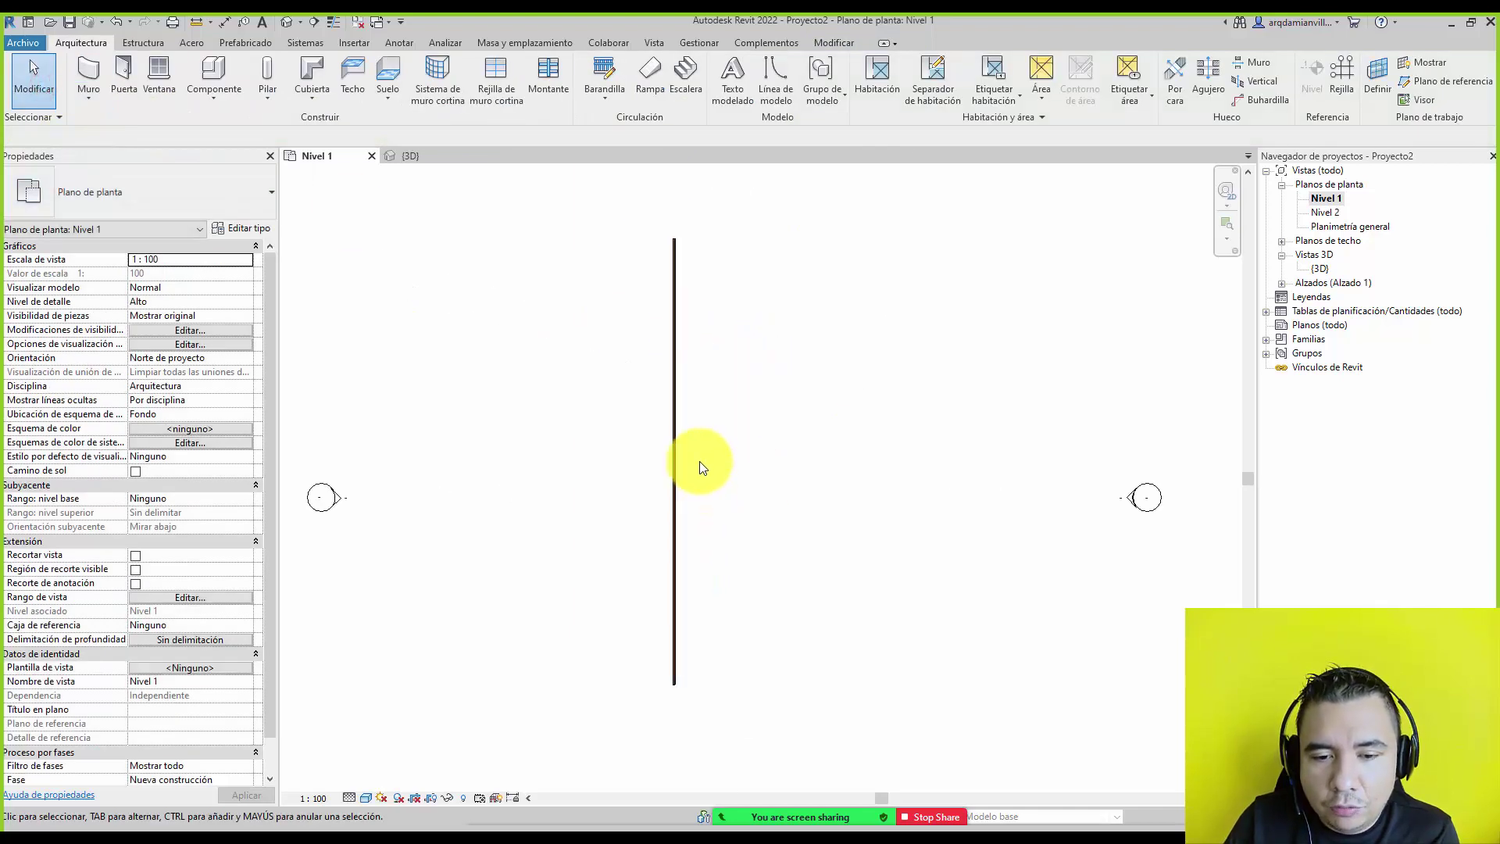
Step: Draw a horizontal wall about 12.3 long rightward from the vertical wall's midpoint, forming a T
click(92, 70)
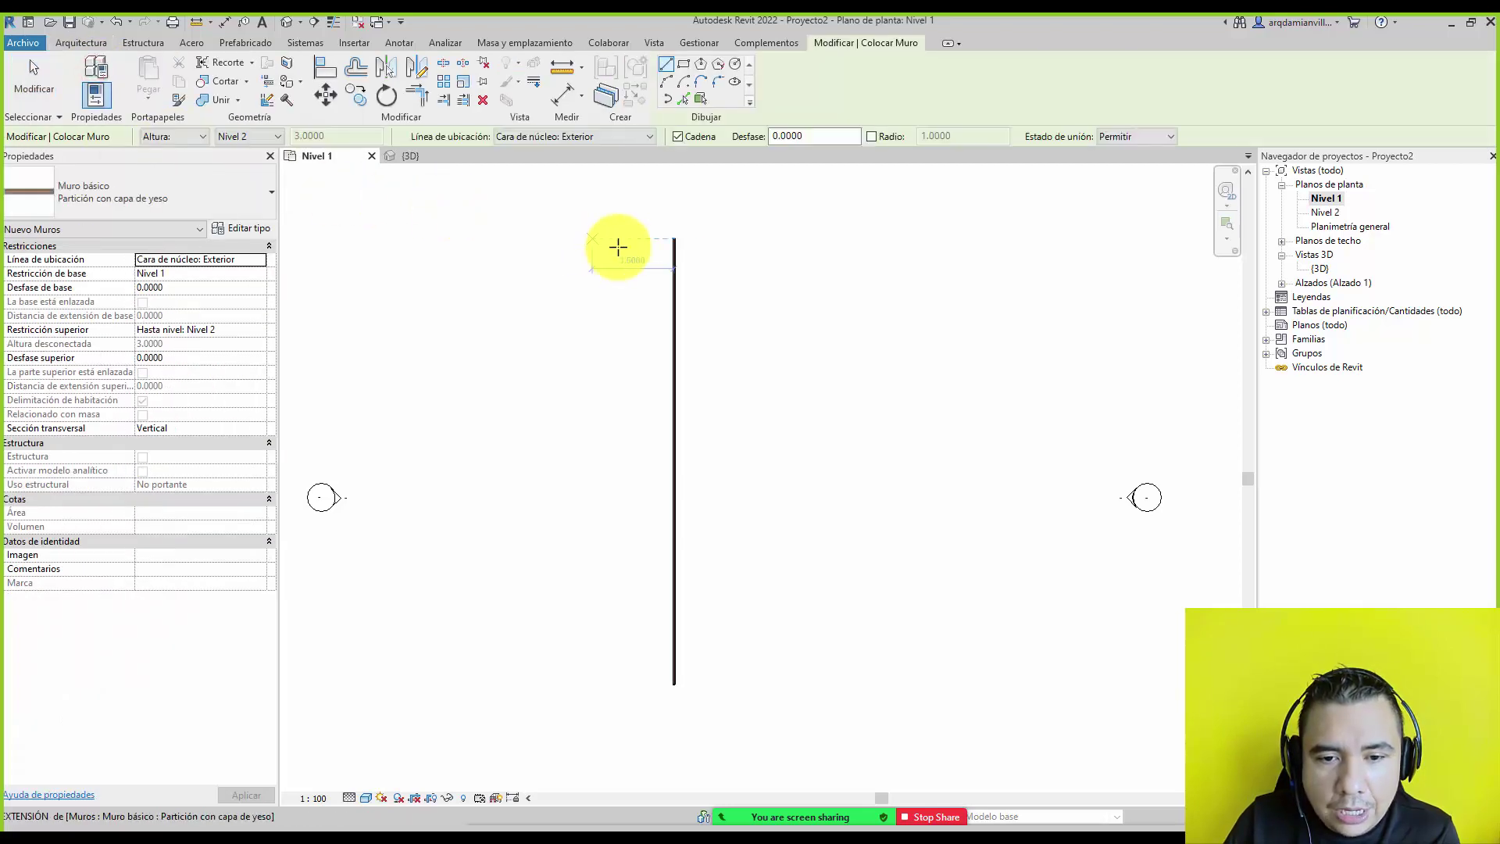
click(673, 240)
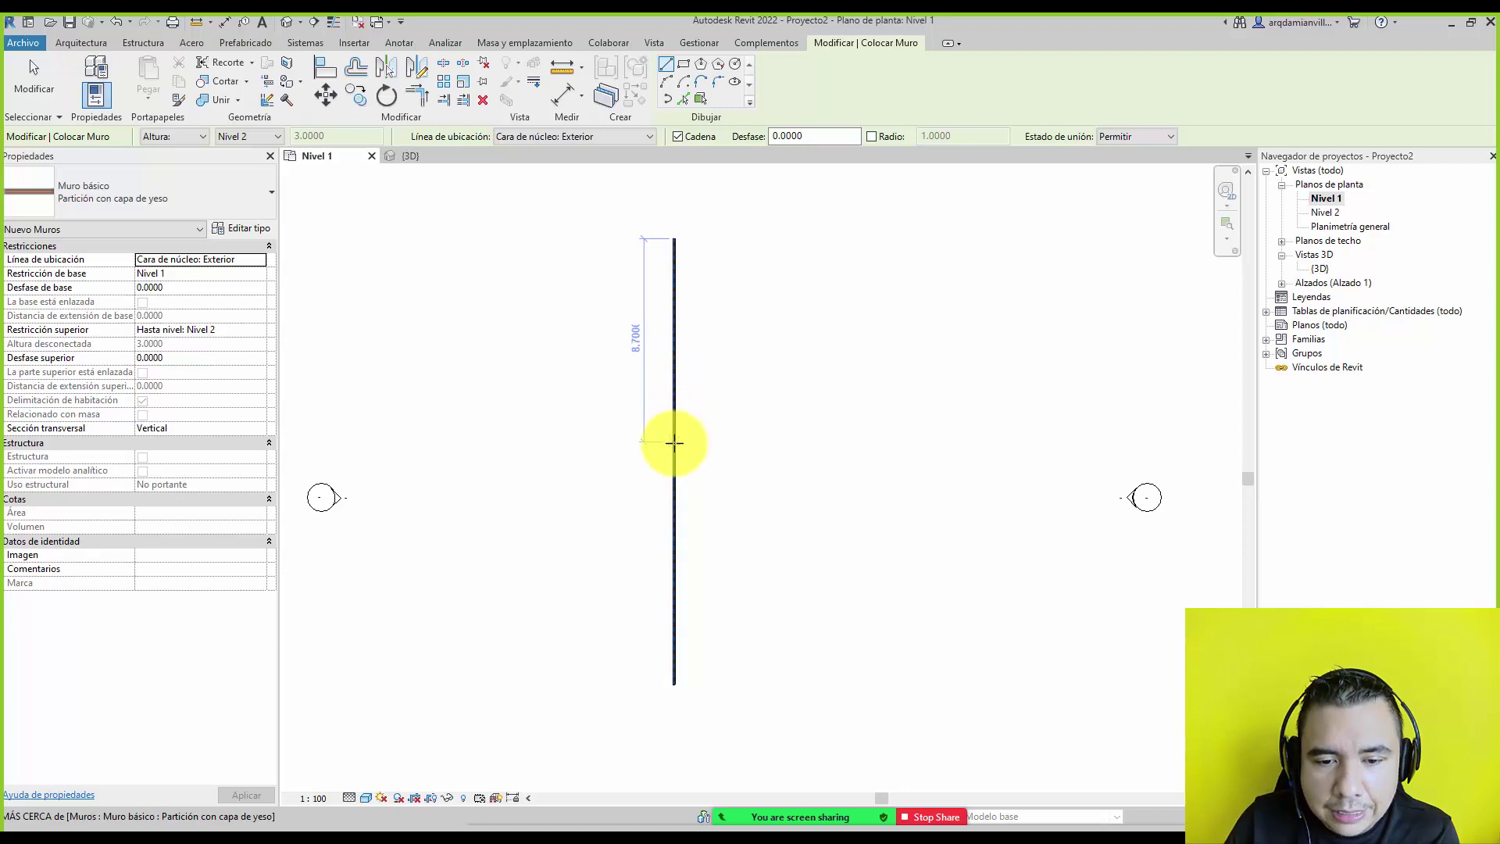
key(Escape)
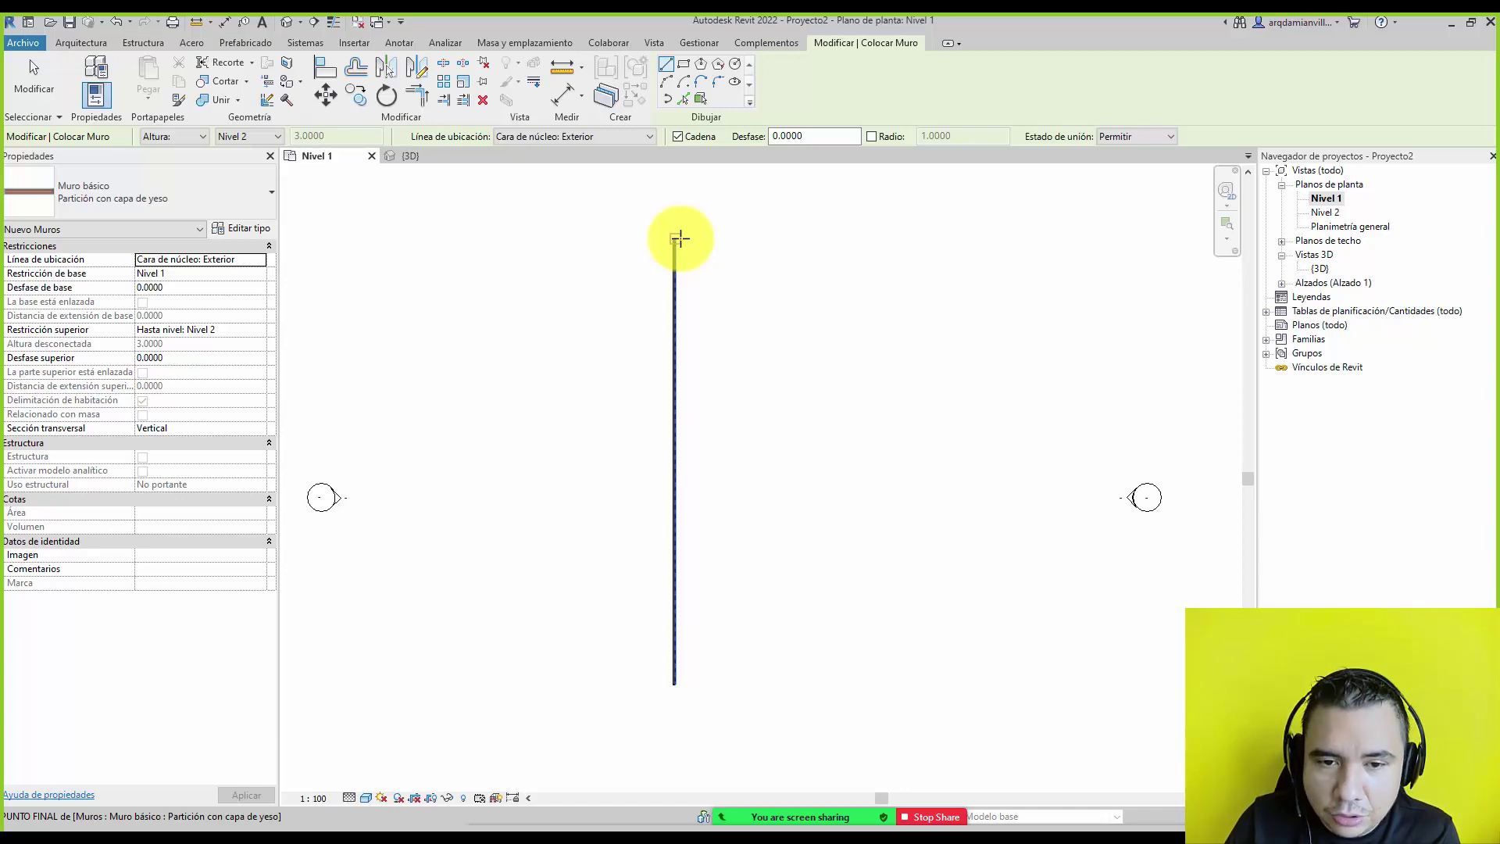
click(679, 238)
click(675, 461)
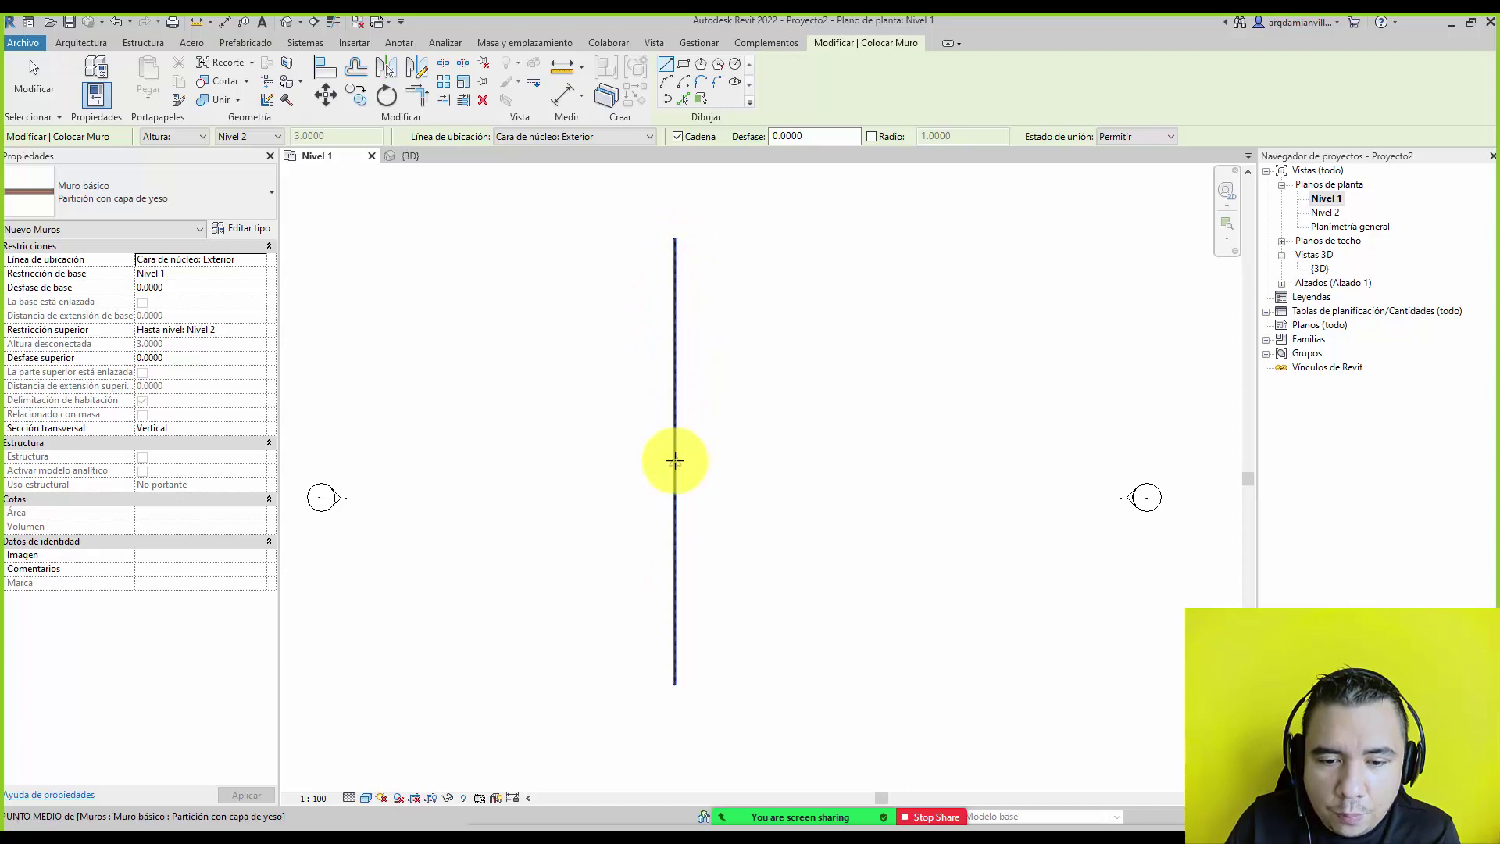
click(675, 461)
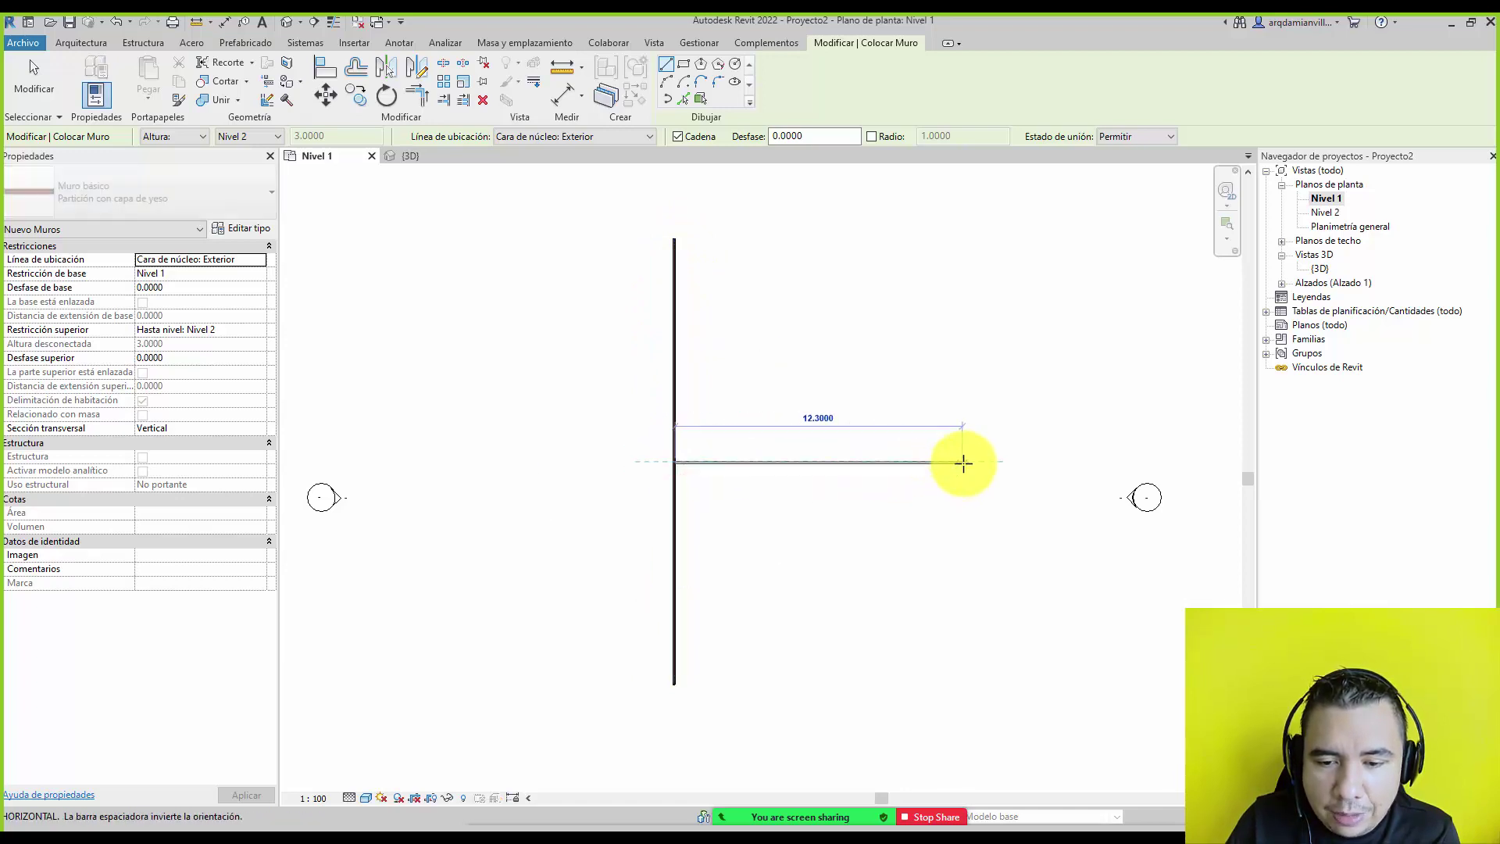
click(949, 447)
key(Escape)
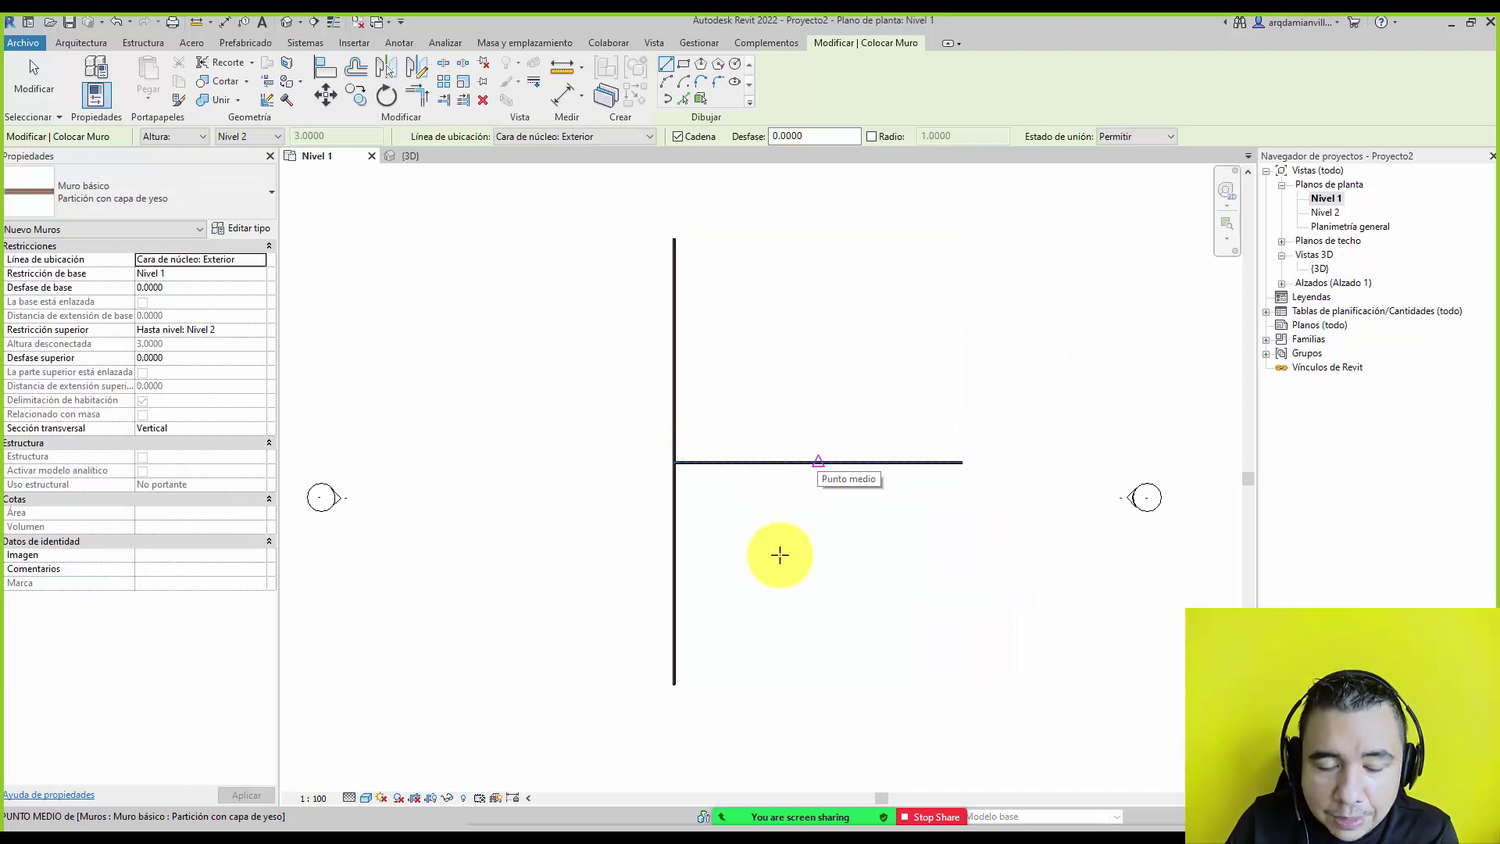
key(Escape)
key(Escape)
scroll(793, 552, up, 3)
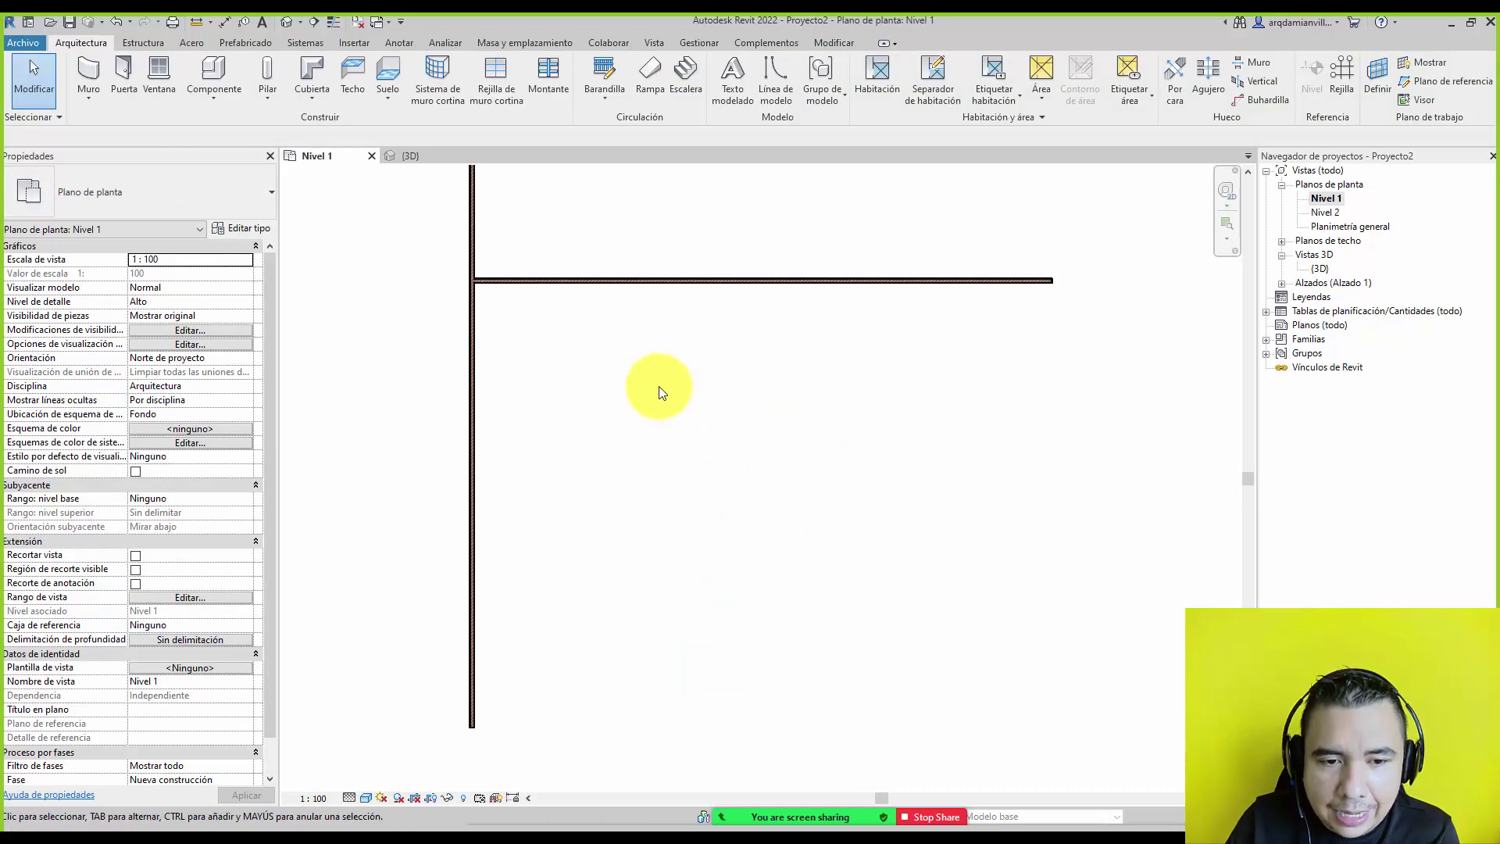
click(700, 42)
click(187, 83)
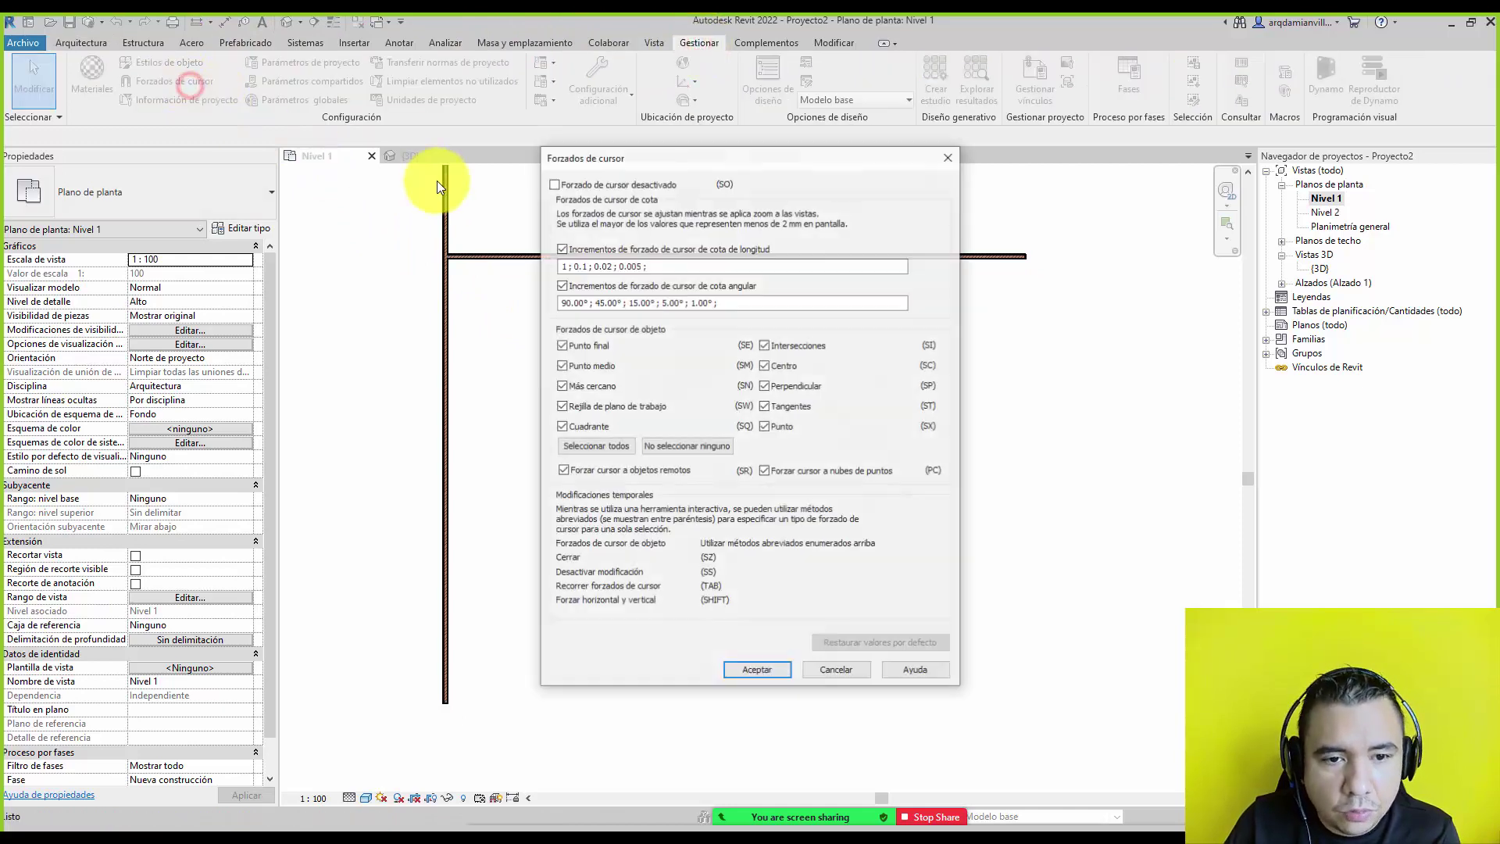
click(555, 185)
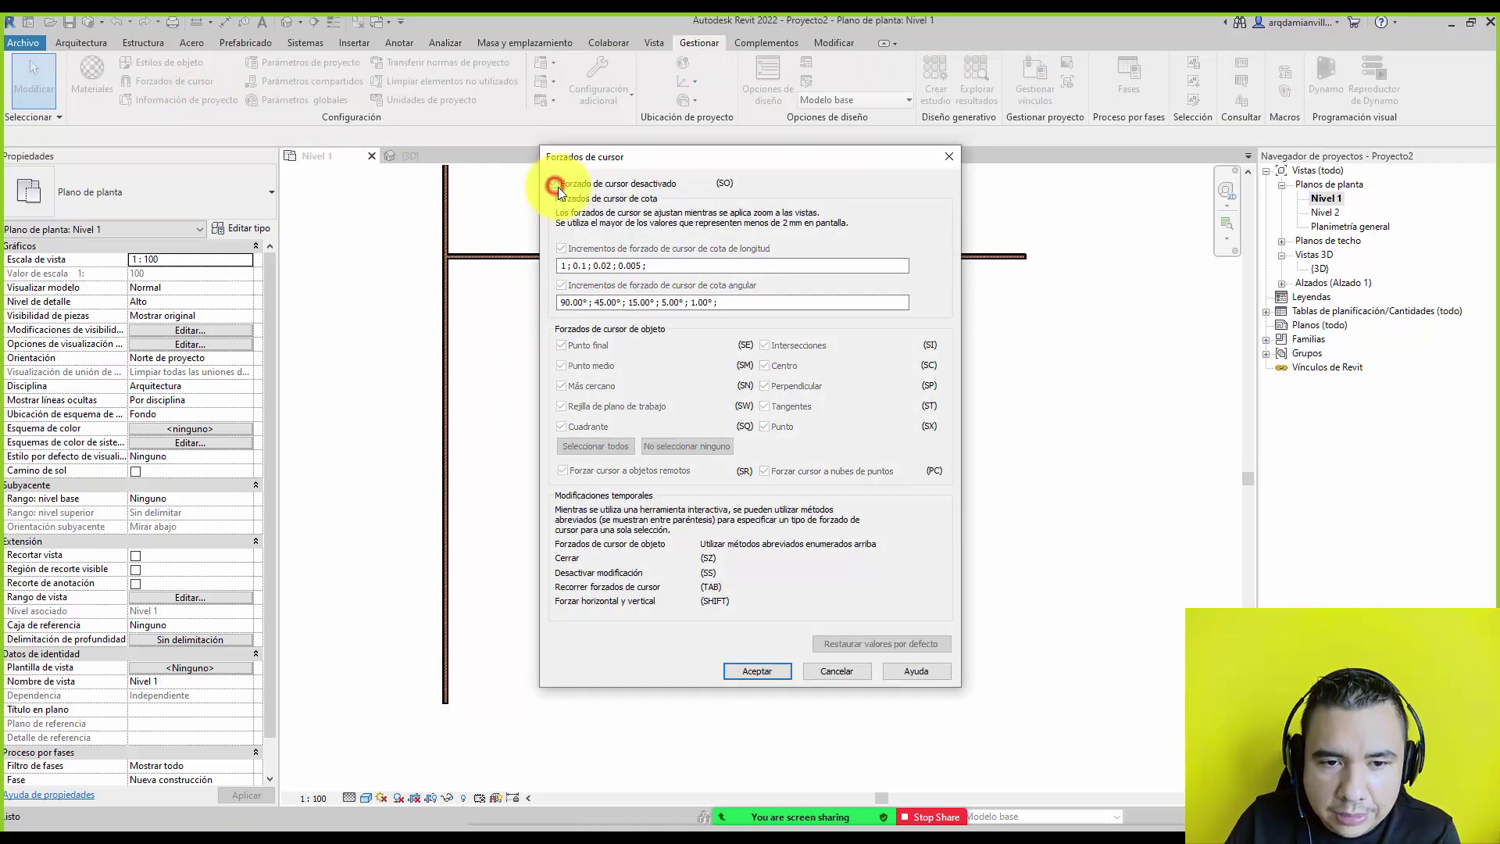
click(775, 672)
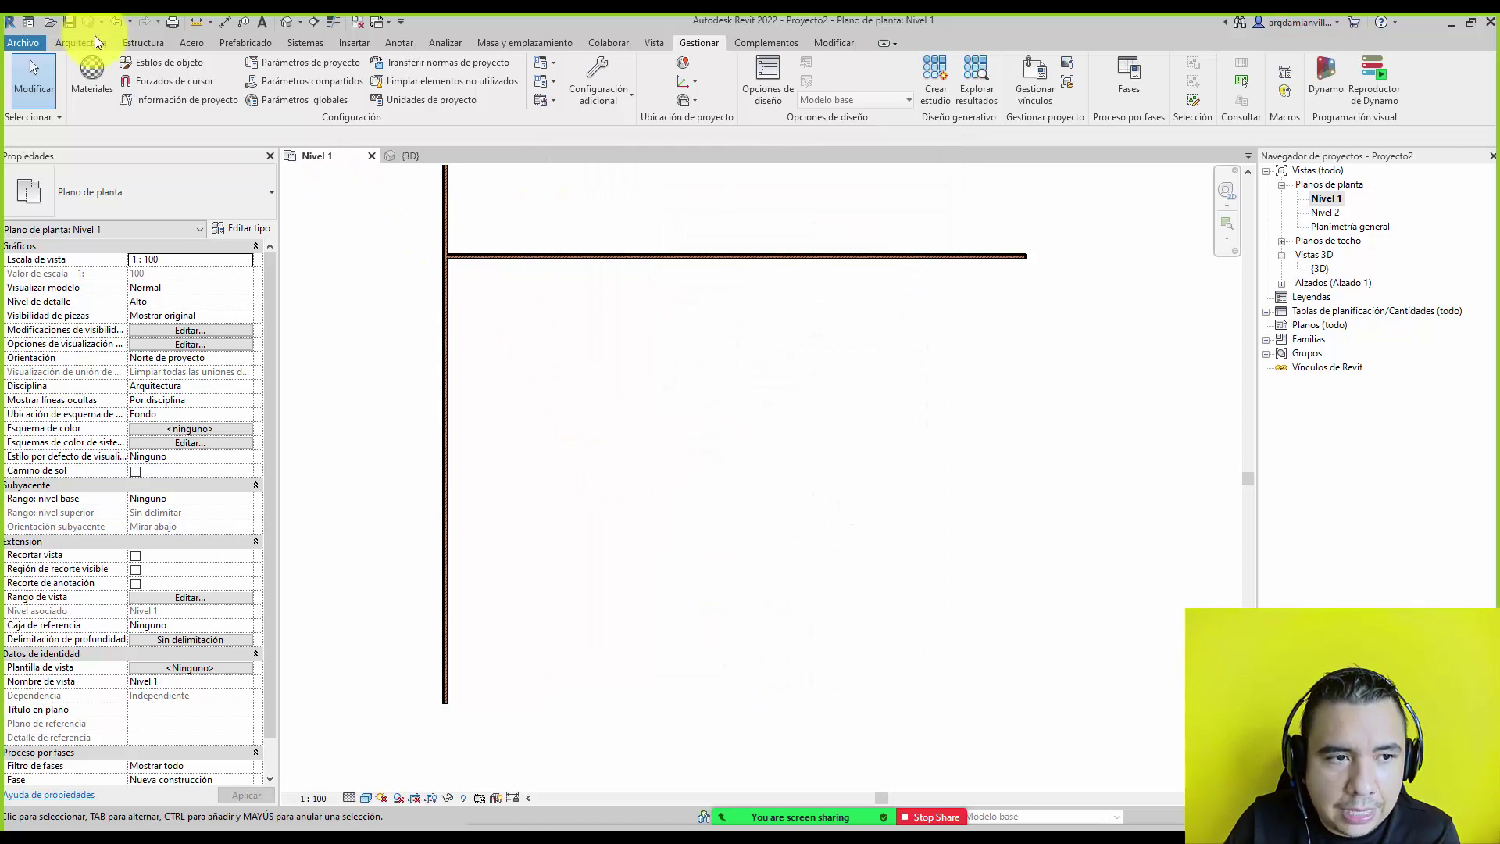
click(87, 45)
click(102, 78)
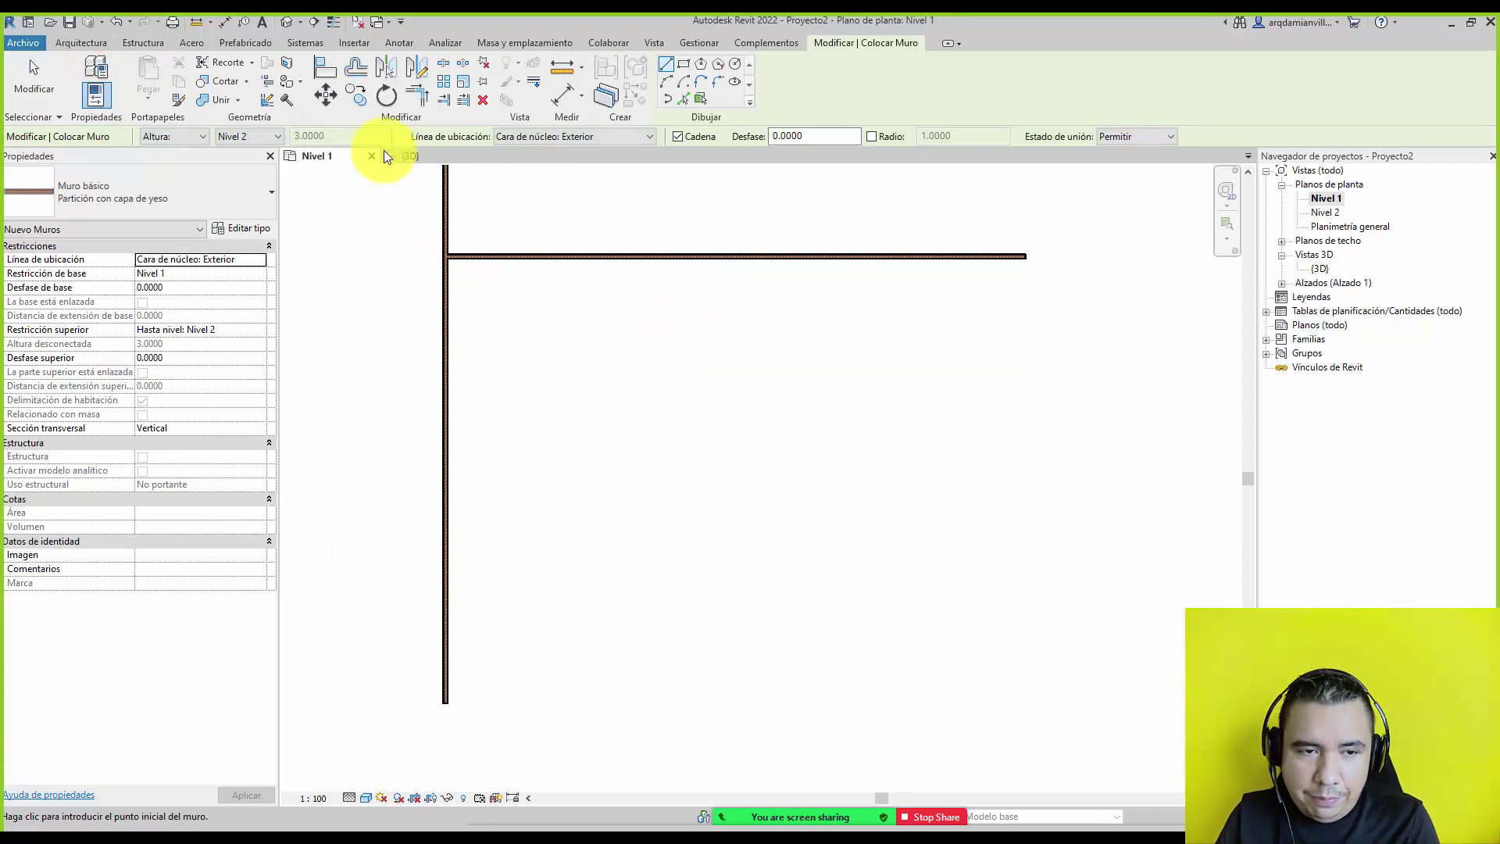
click(695, 44)
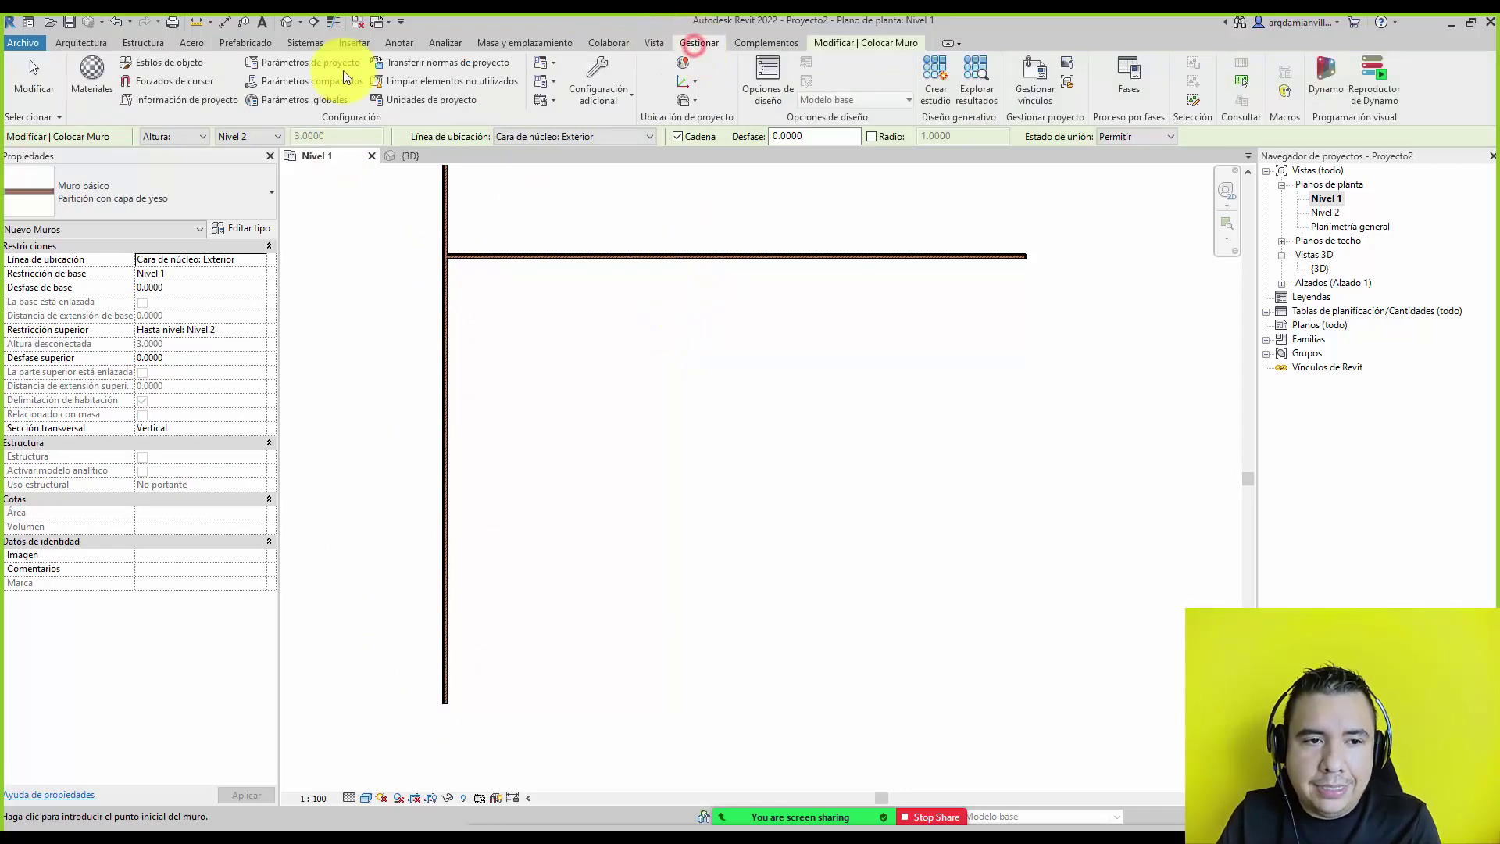
click(191, 81)
click(587, 186)
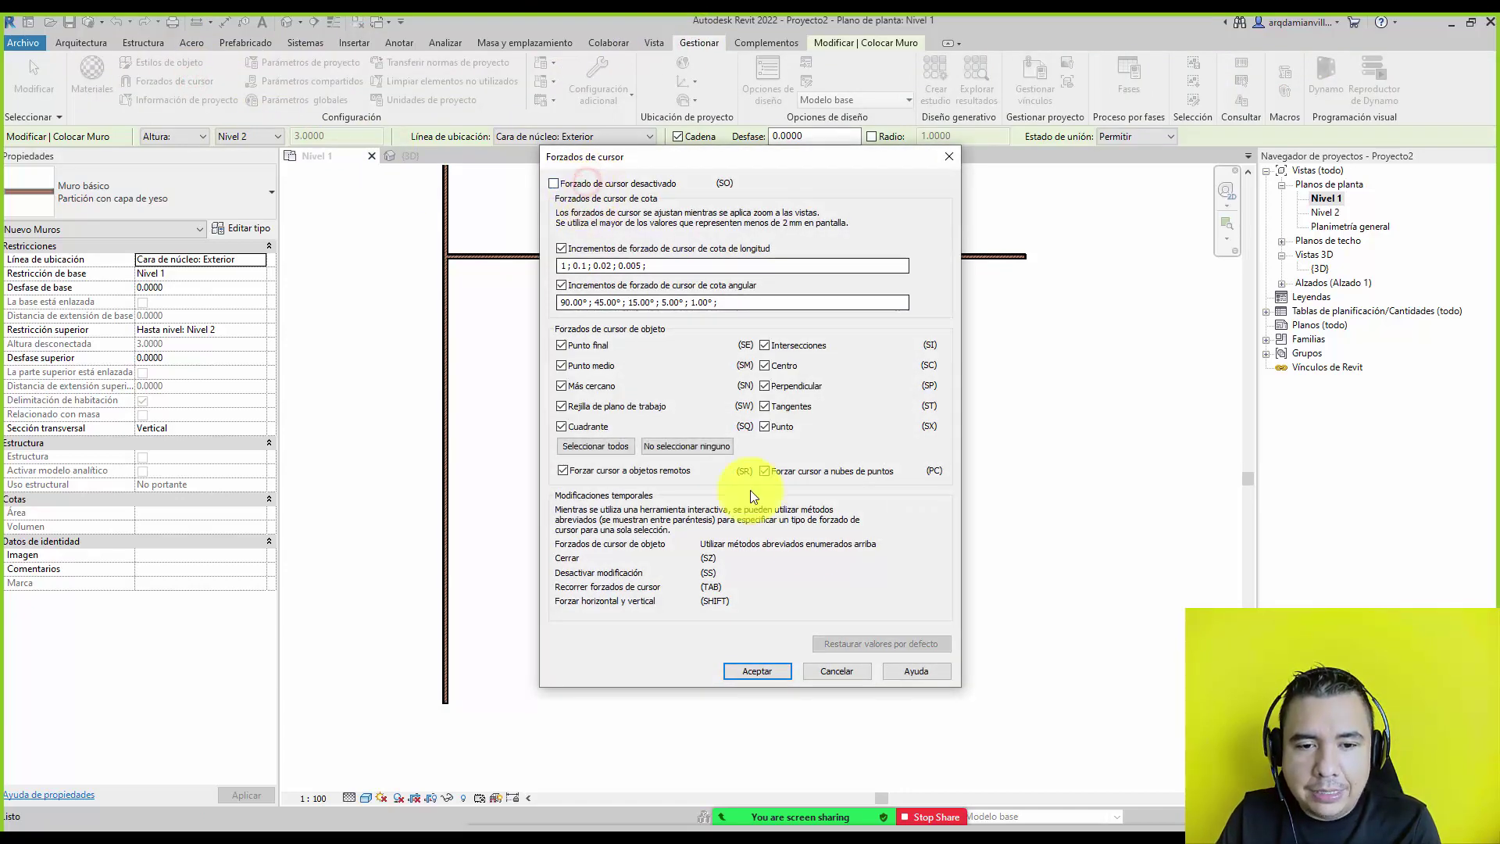
click(769, 671)
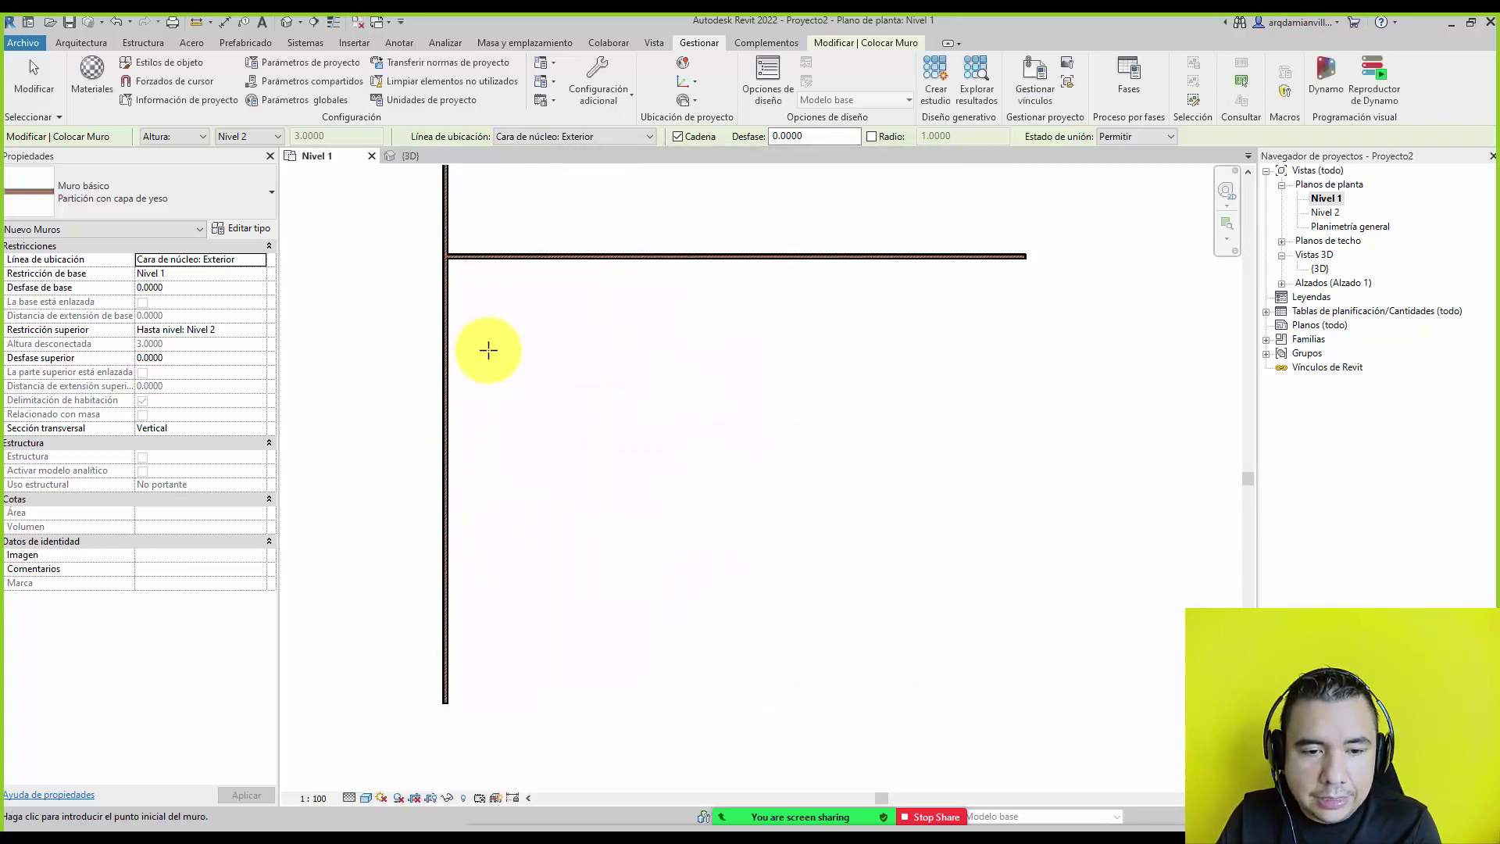
scroll(506, 355, down, 3)
key(Escape)
key(Escape)
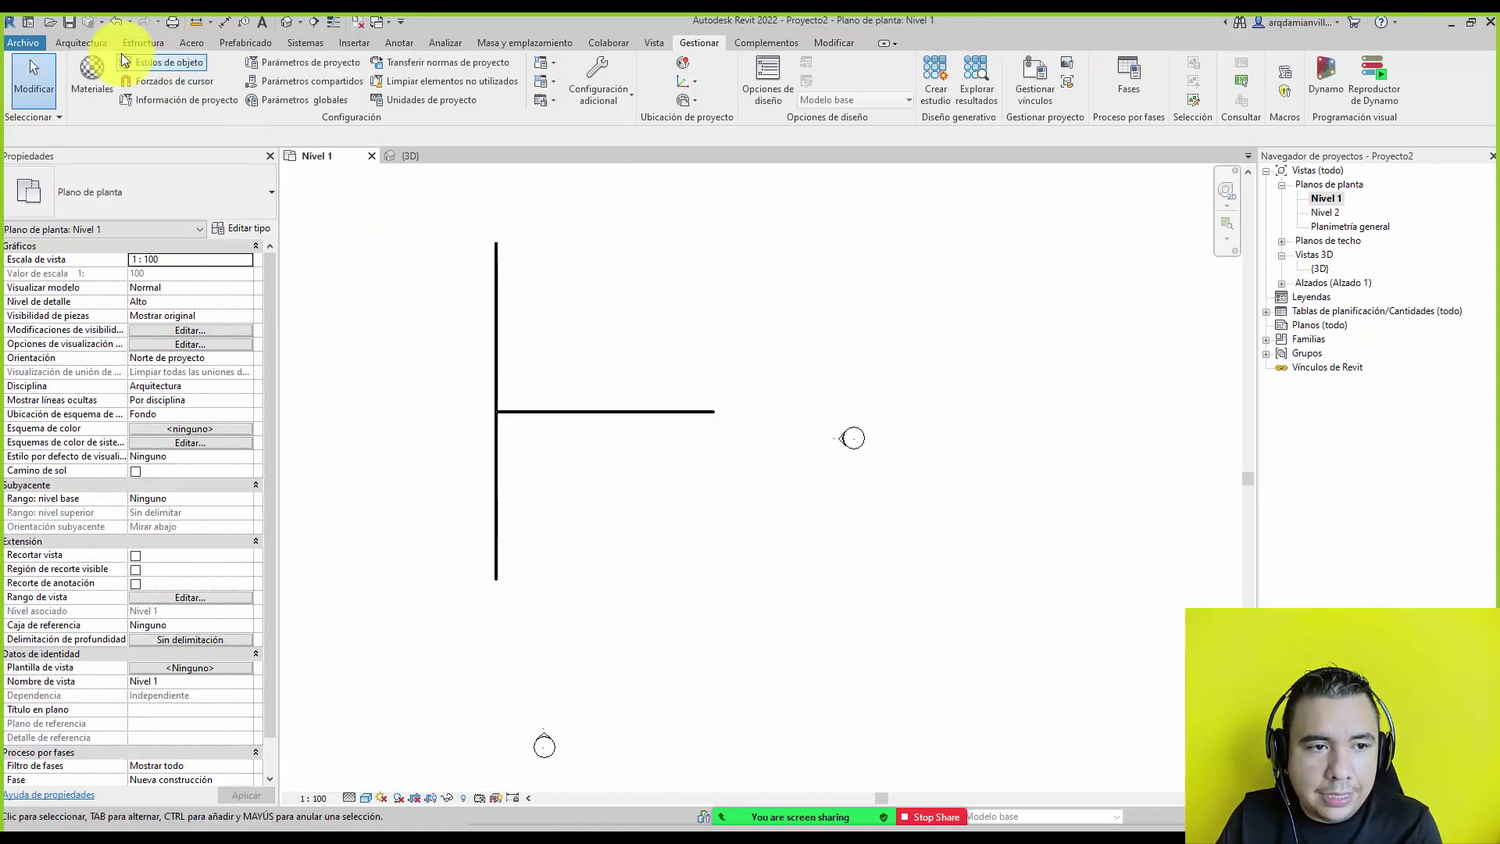
Step: Sketch a 12 × 9.2 rectangular floor from the wall corner and finish the slab
click(98, 49)
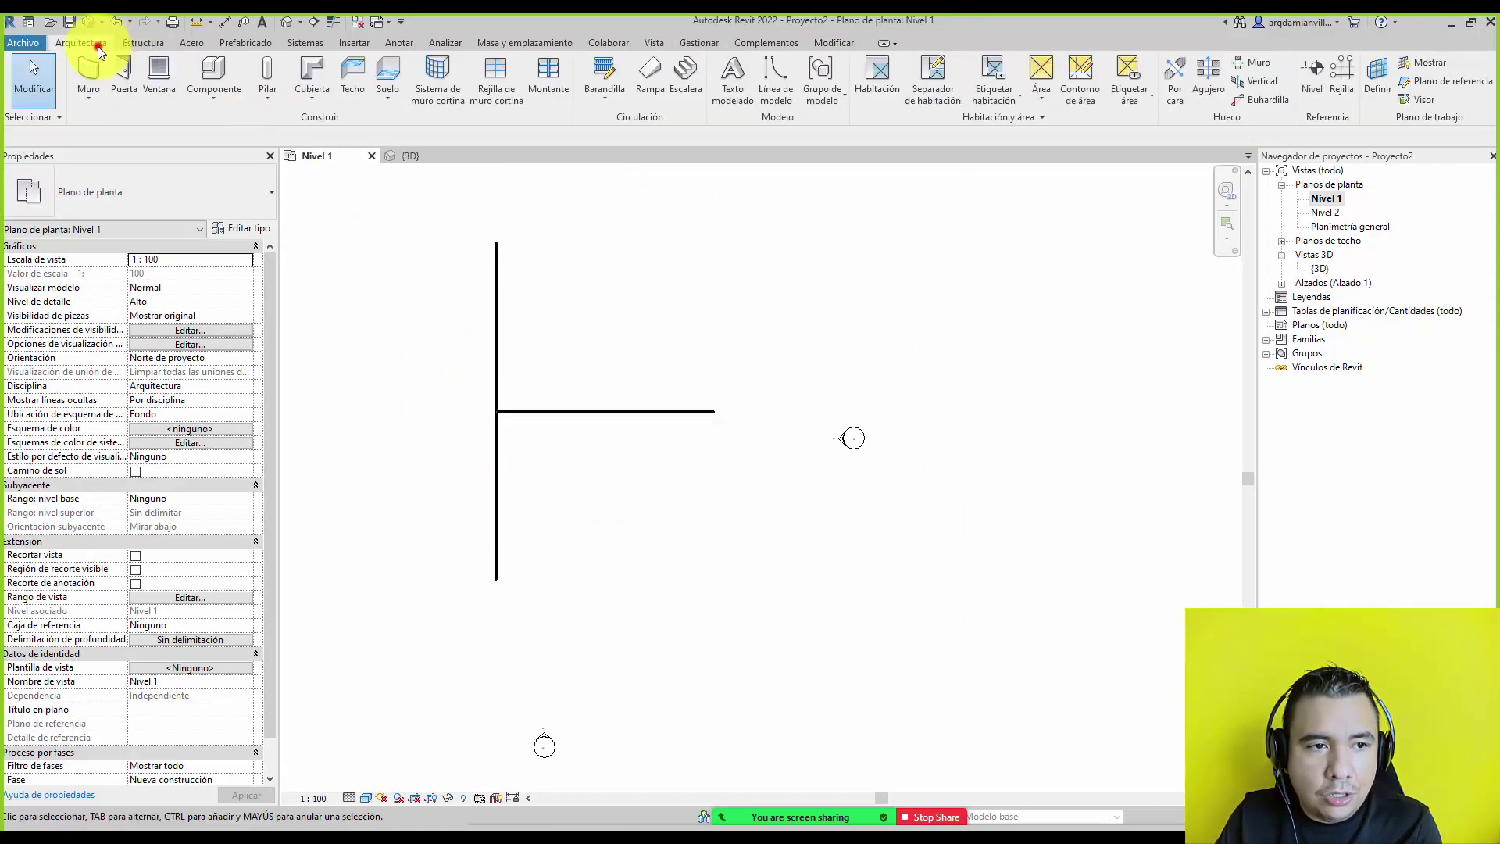
click(388, 70)
click(825, 65)
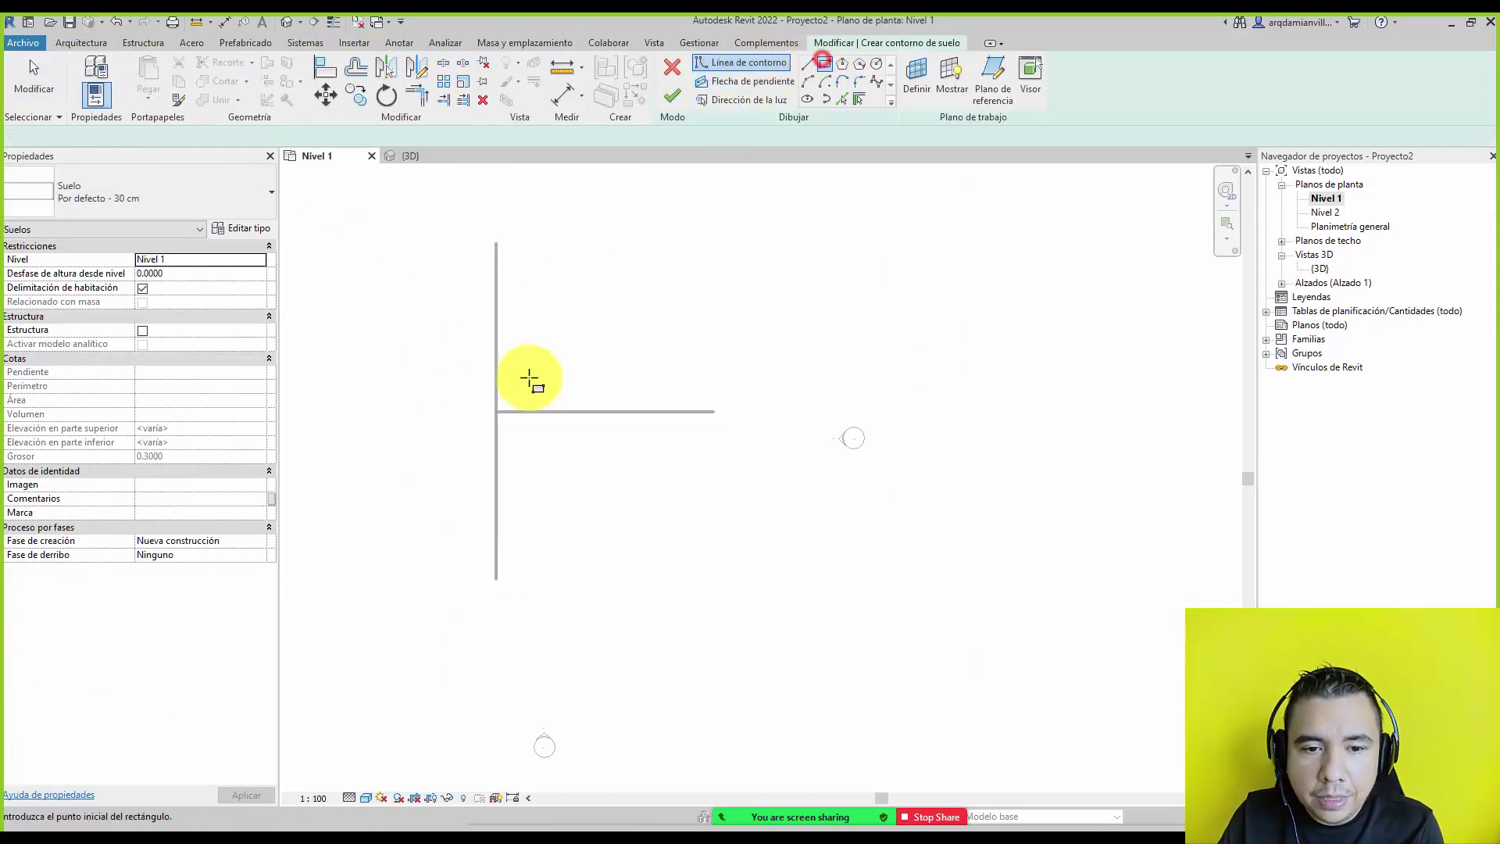
scroll(494, 422, up, 4)
scroll(495, 422, up, 2)
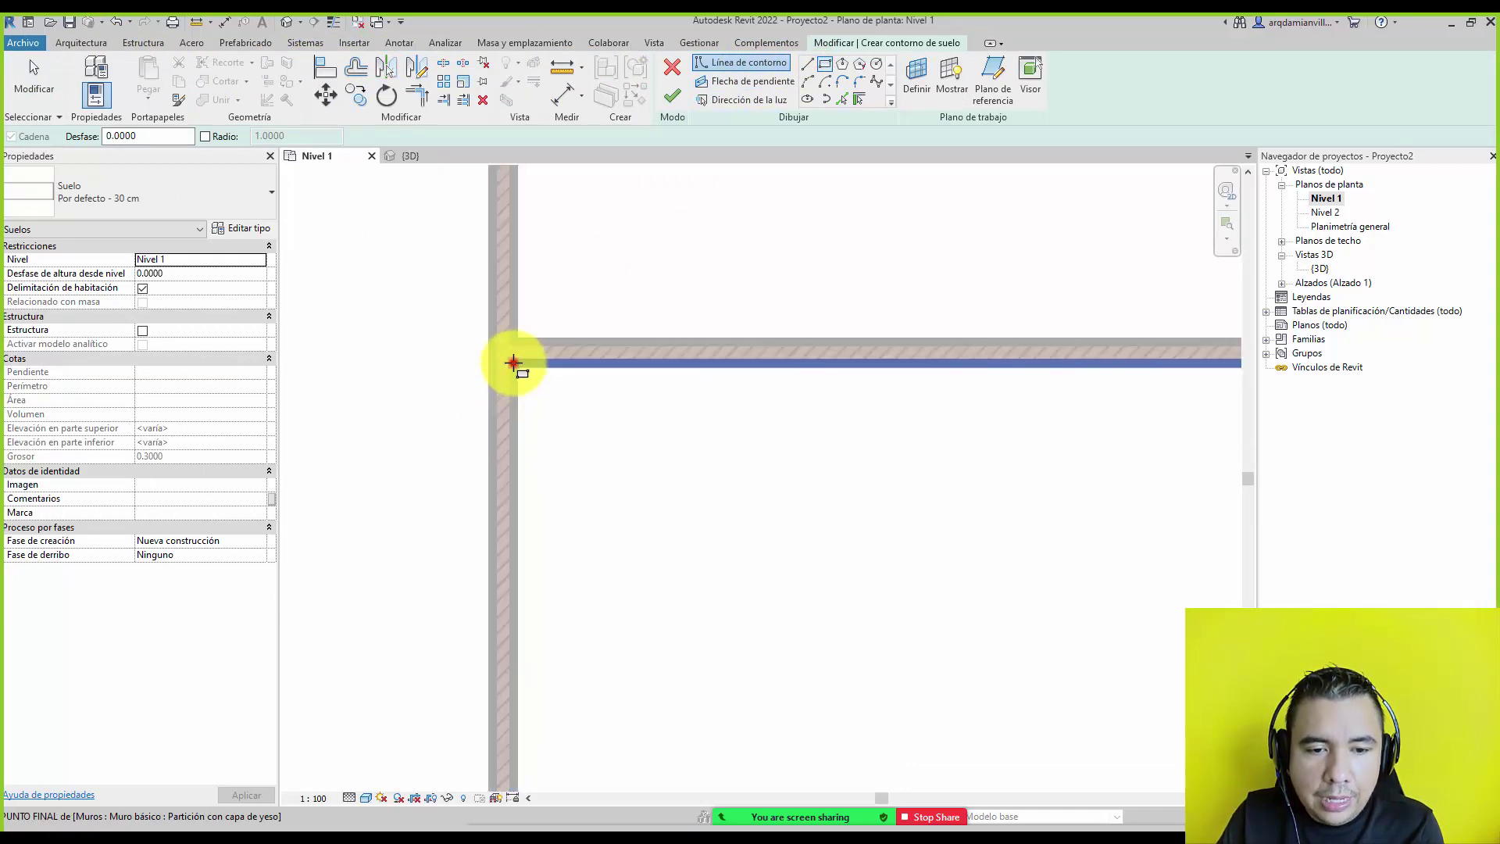
click(512, 361)
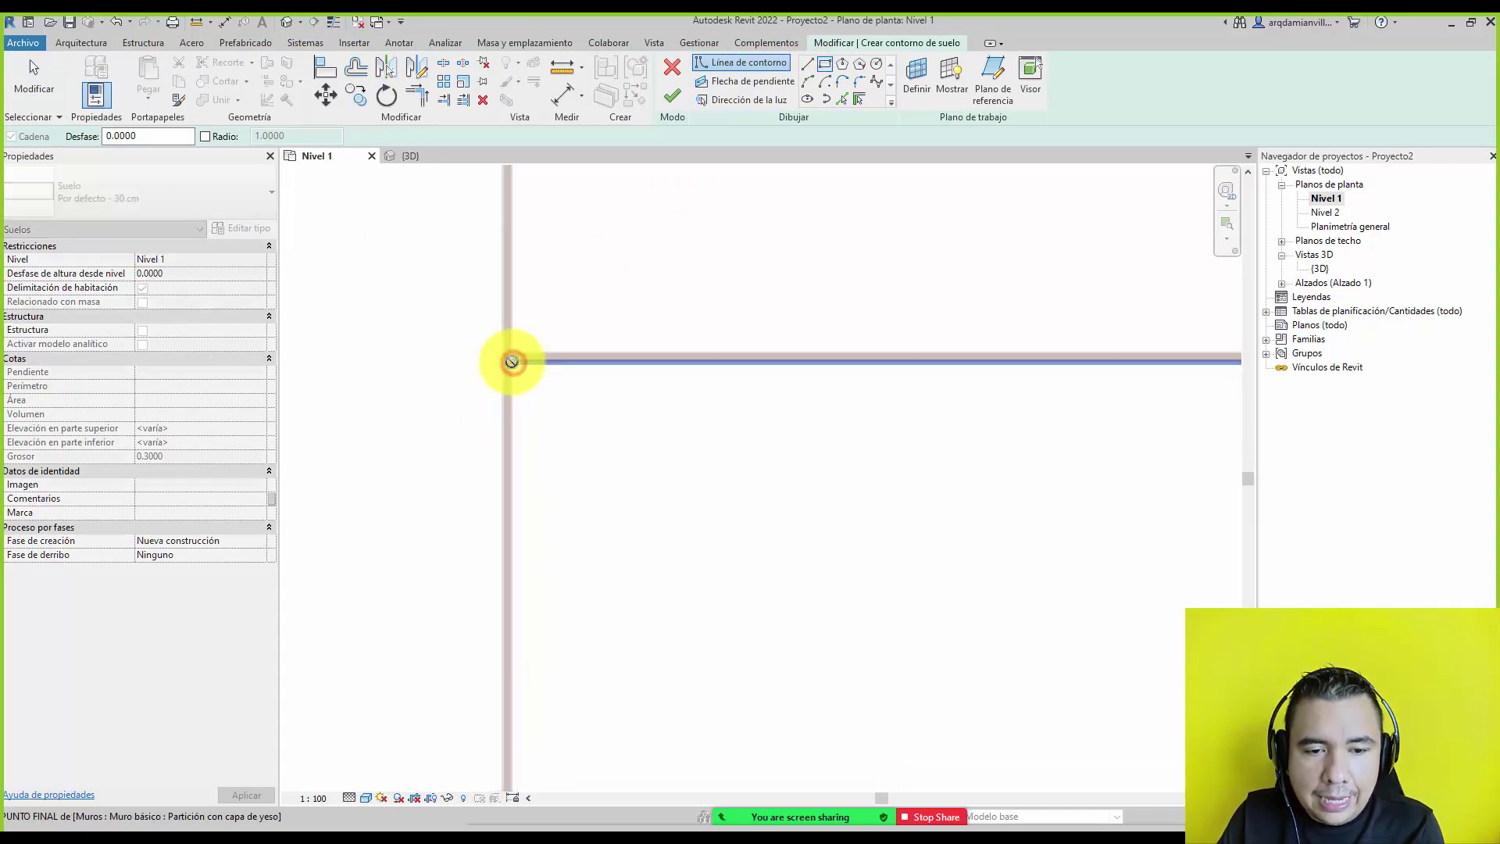
click(911, 656)
click(675, 97)
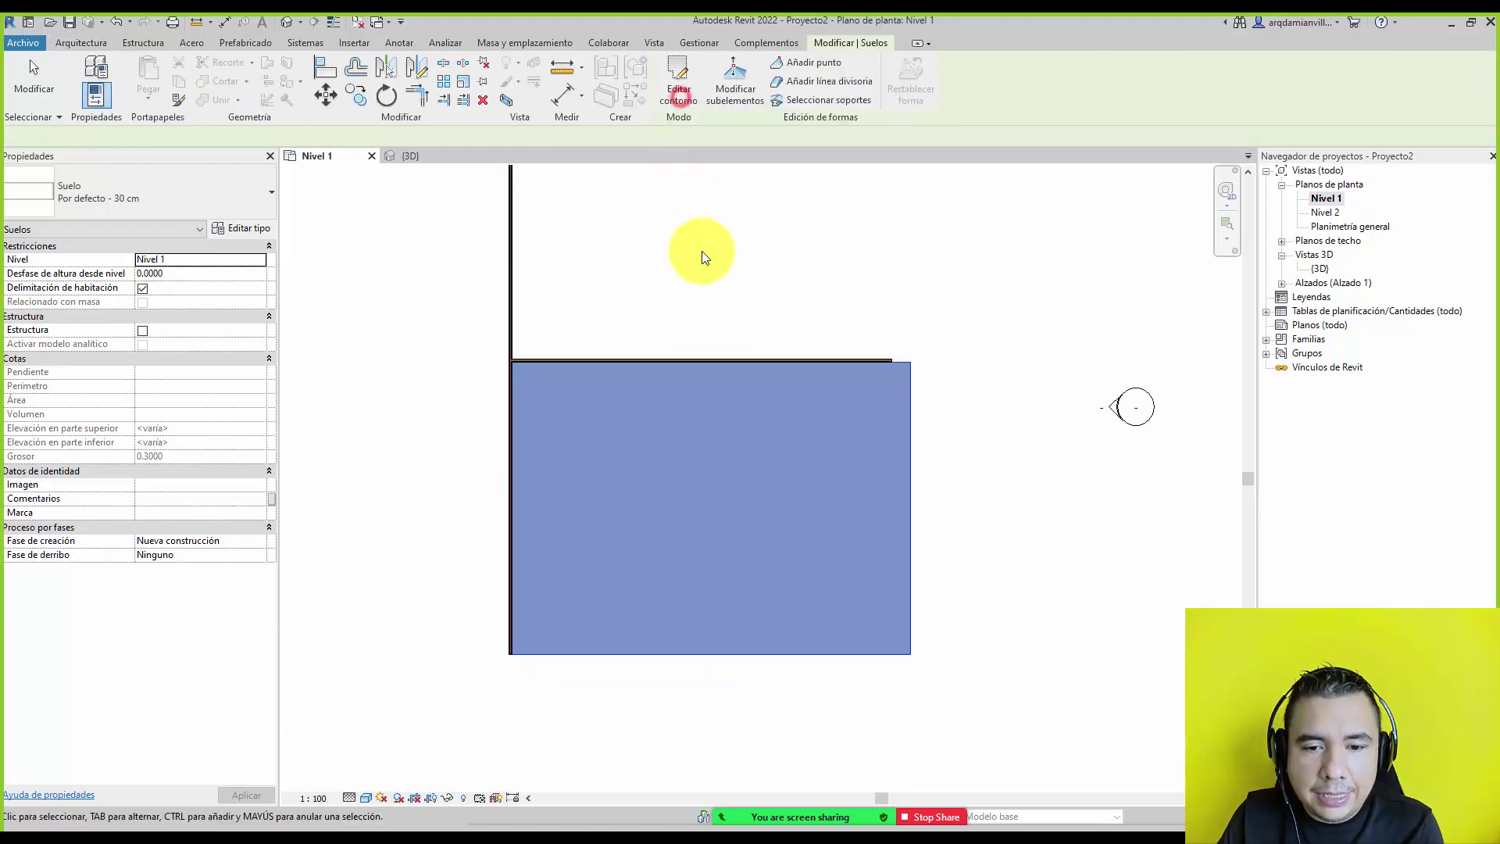
click(703, 256)
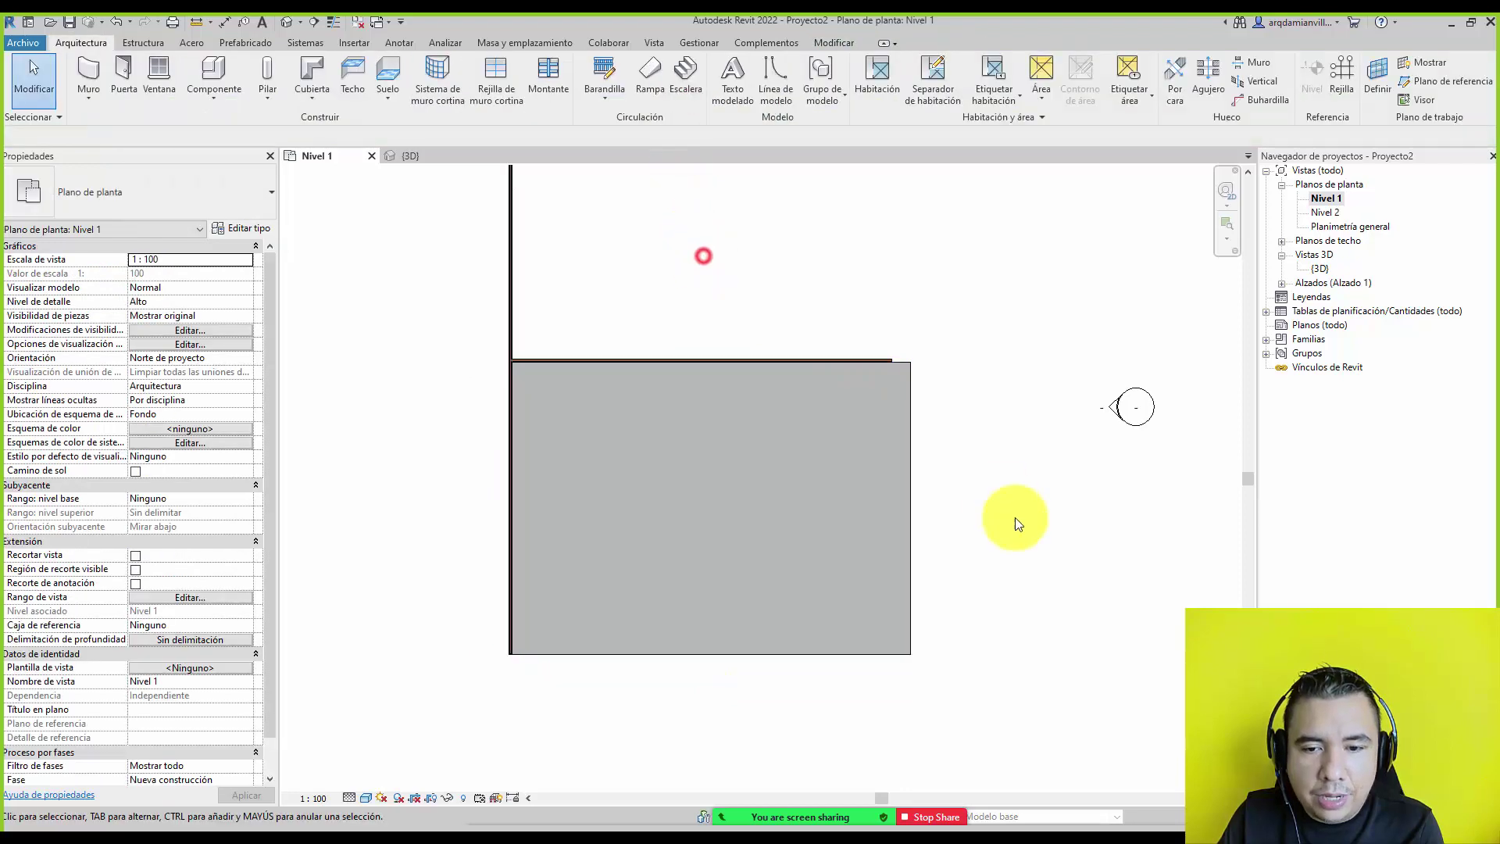
click(912, 422)
click(977, 425)
scroll(523, 374, up, 3)
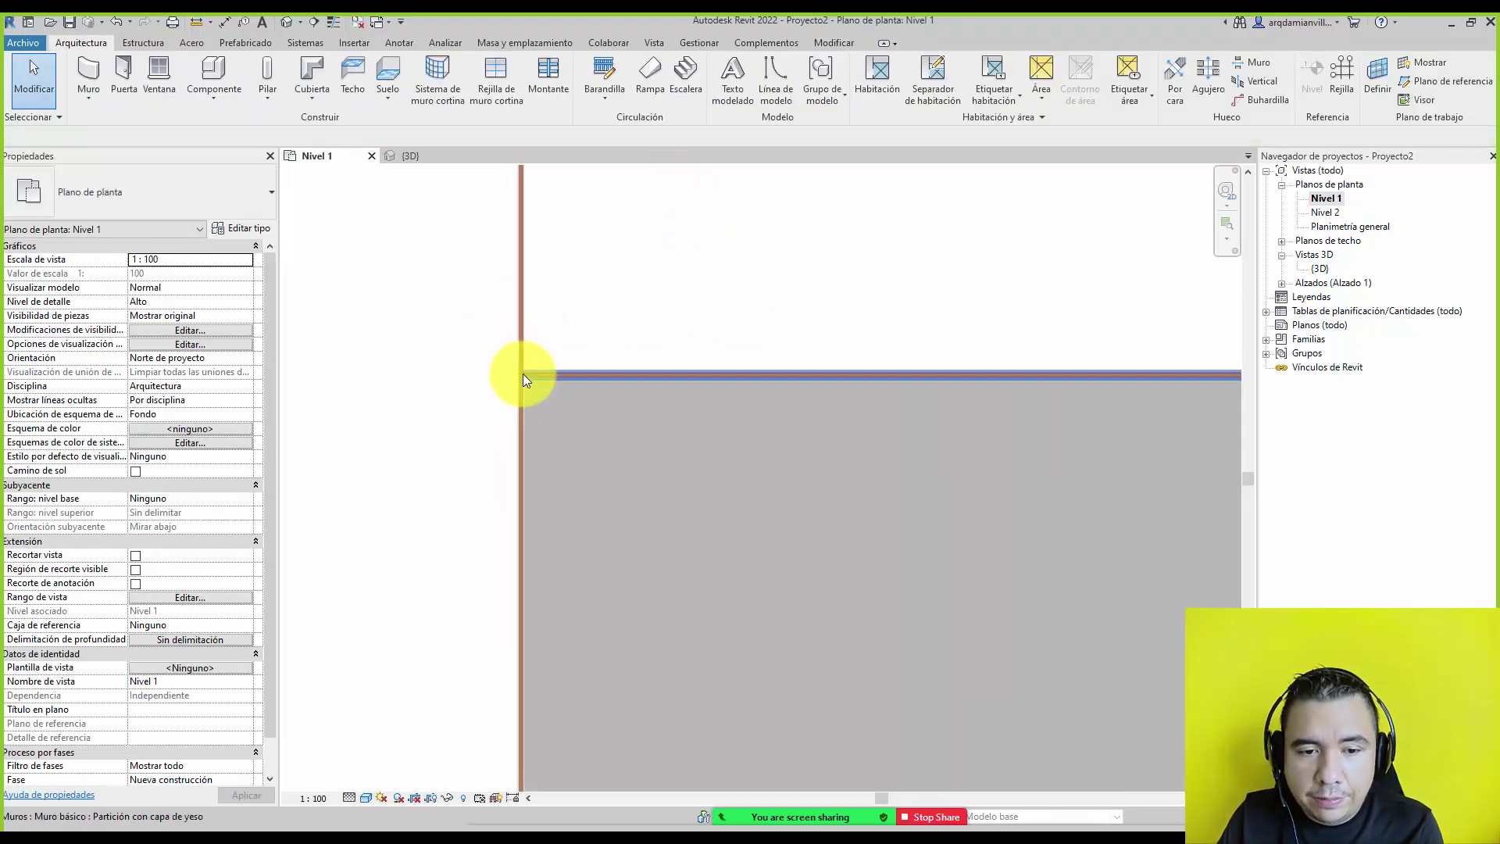
scroll(521, 377, up, 2)
scroll(519, 374, up, 4)
scroll(573, 388, up, 2)
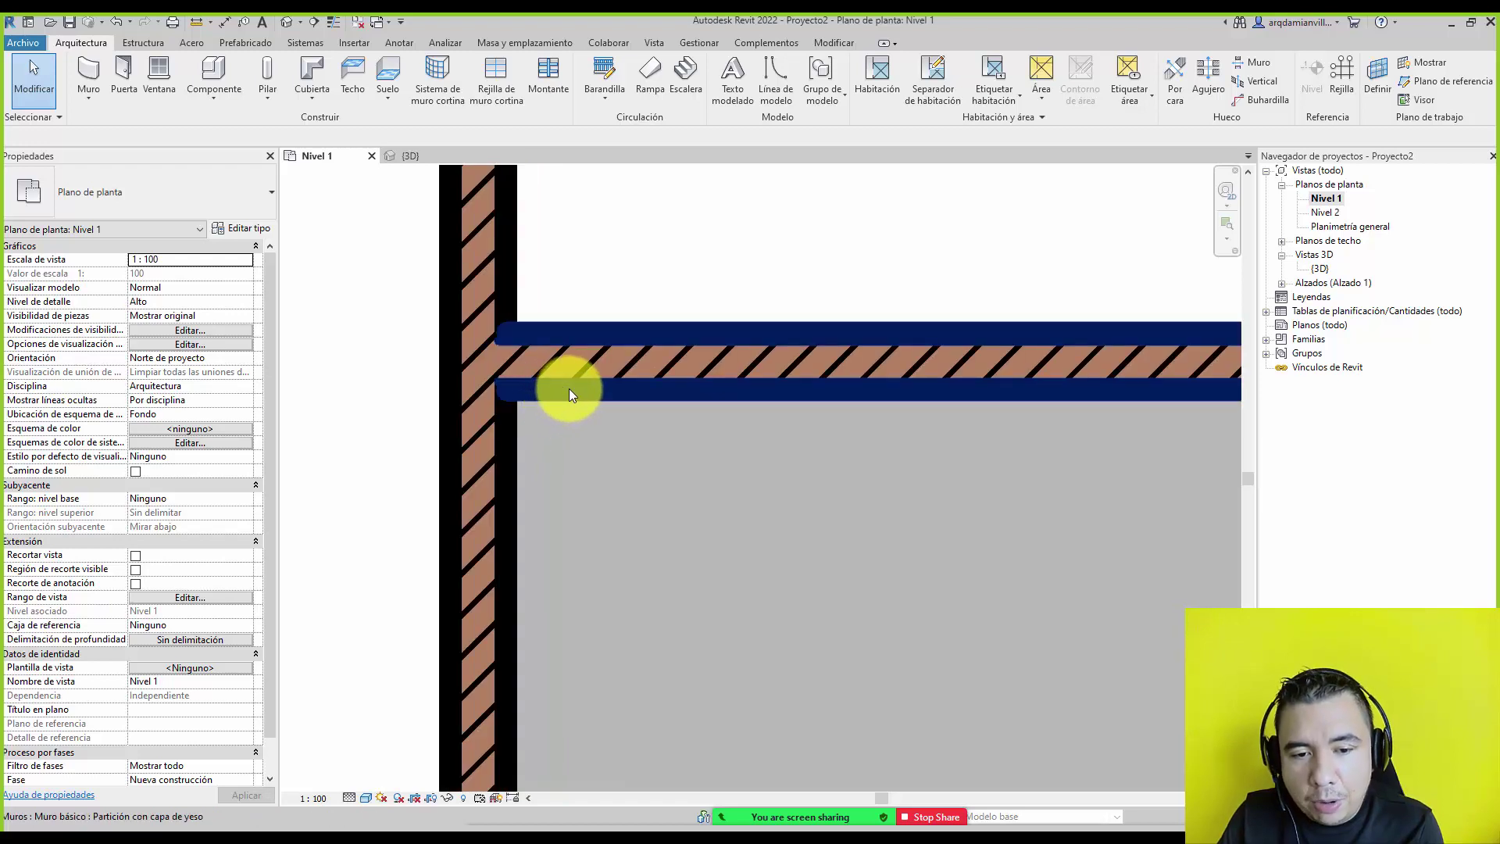
key(Tab)
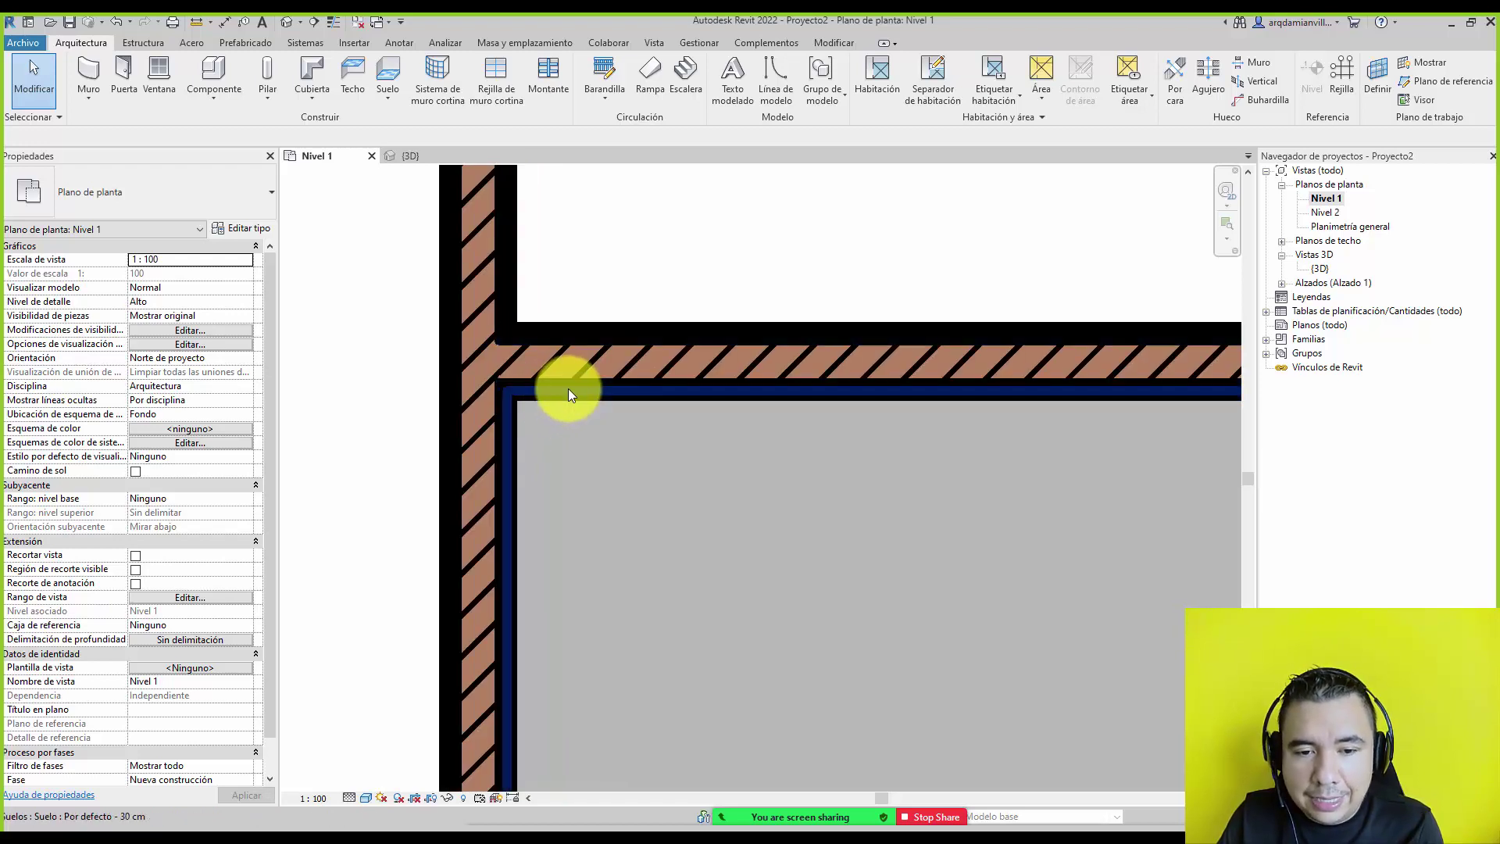
key(Tab)
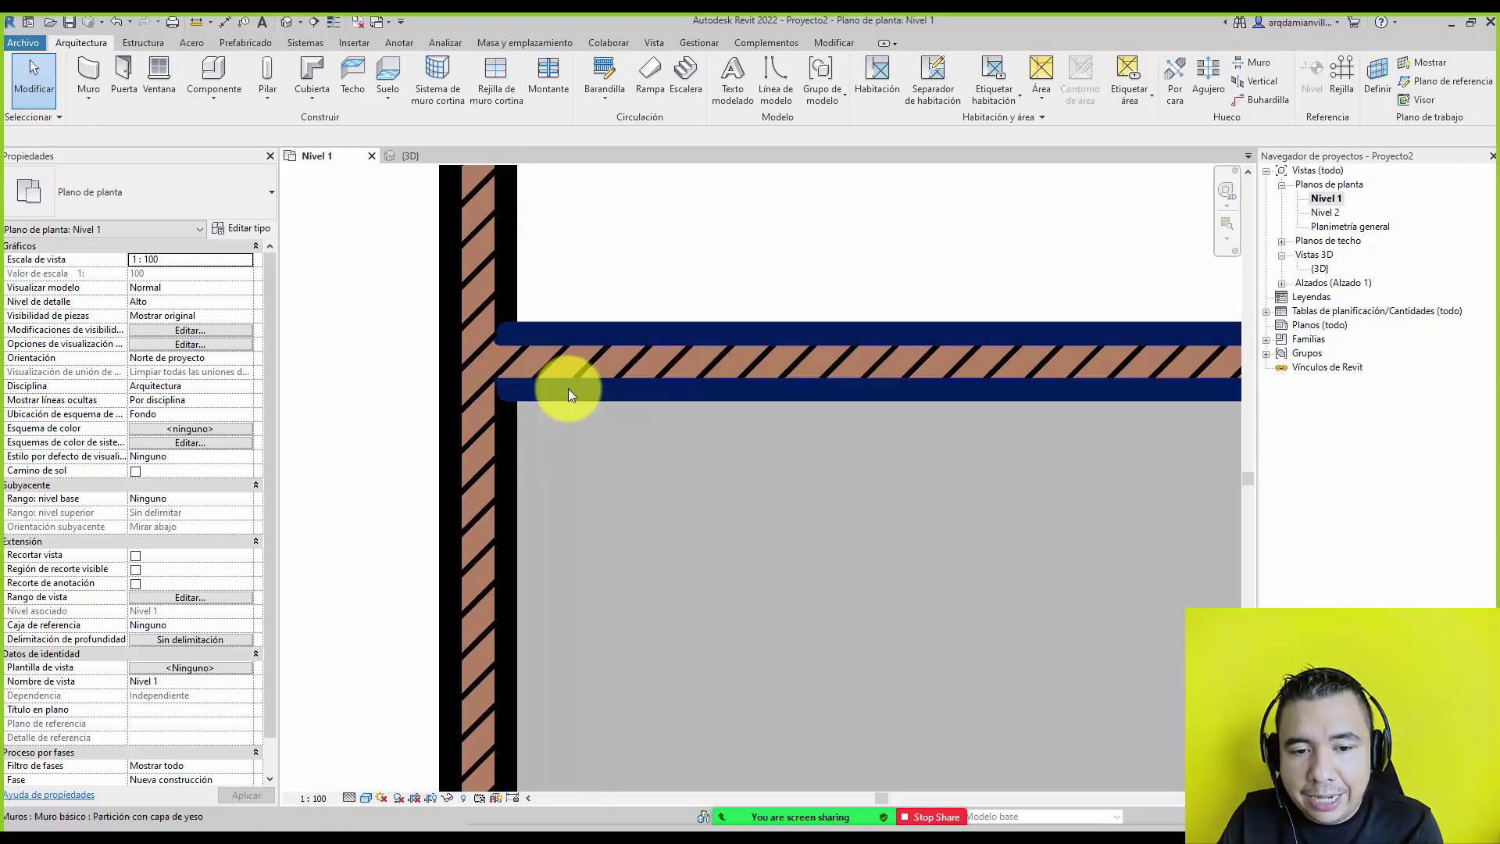
key(Tab)
key(Tab)
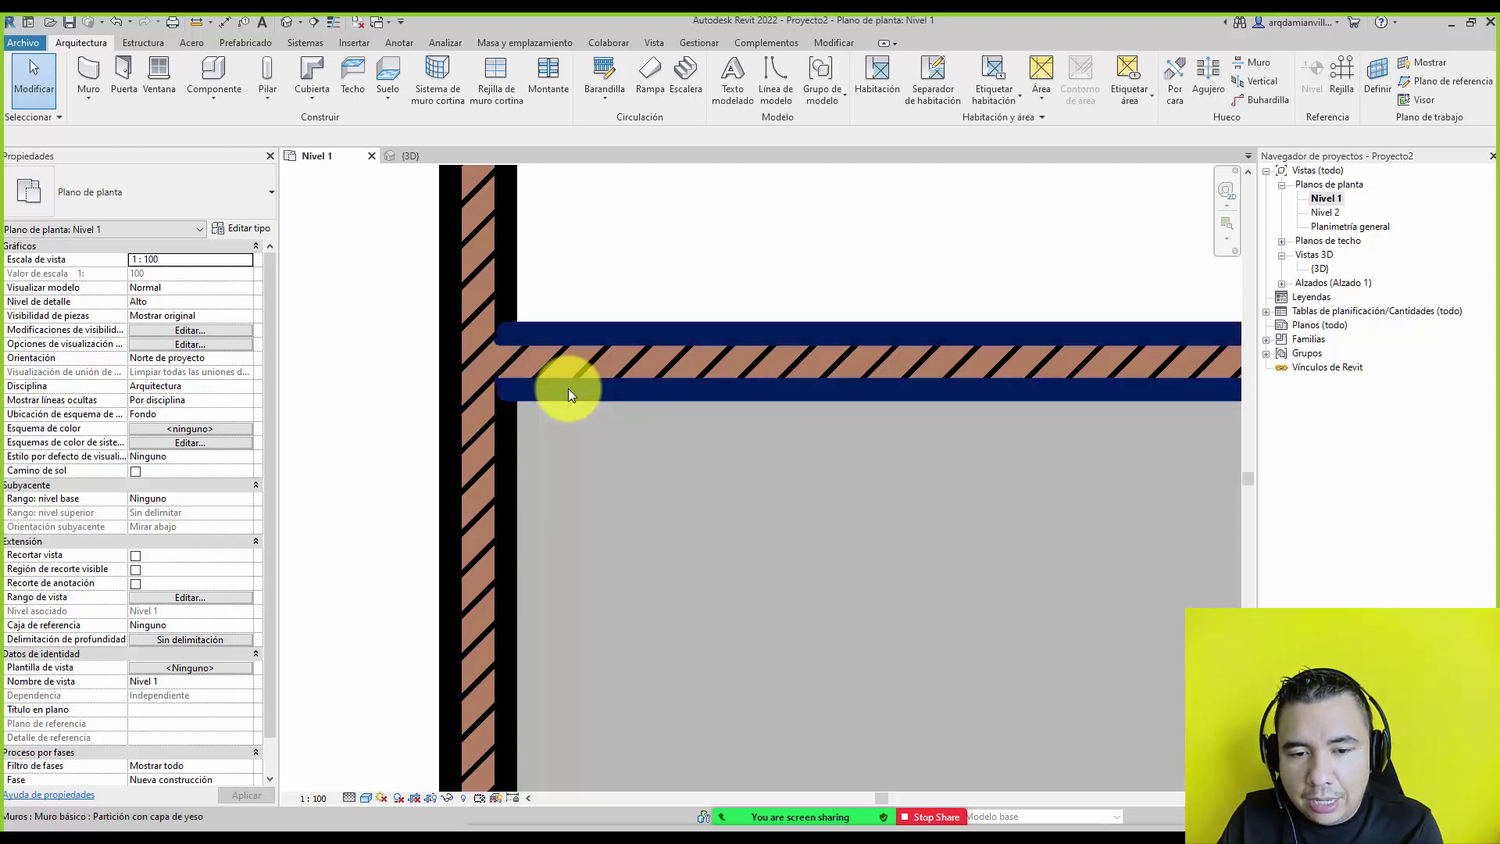
key(Tab)
key(Tab)
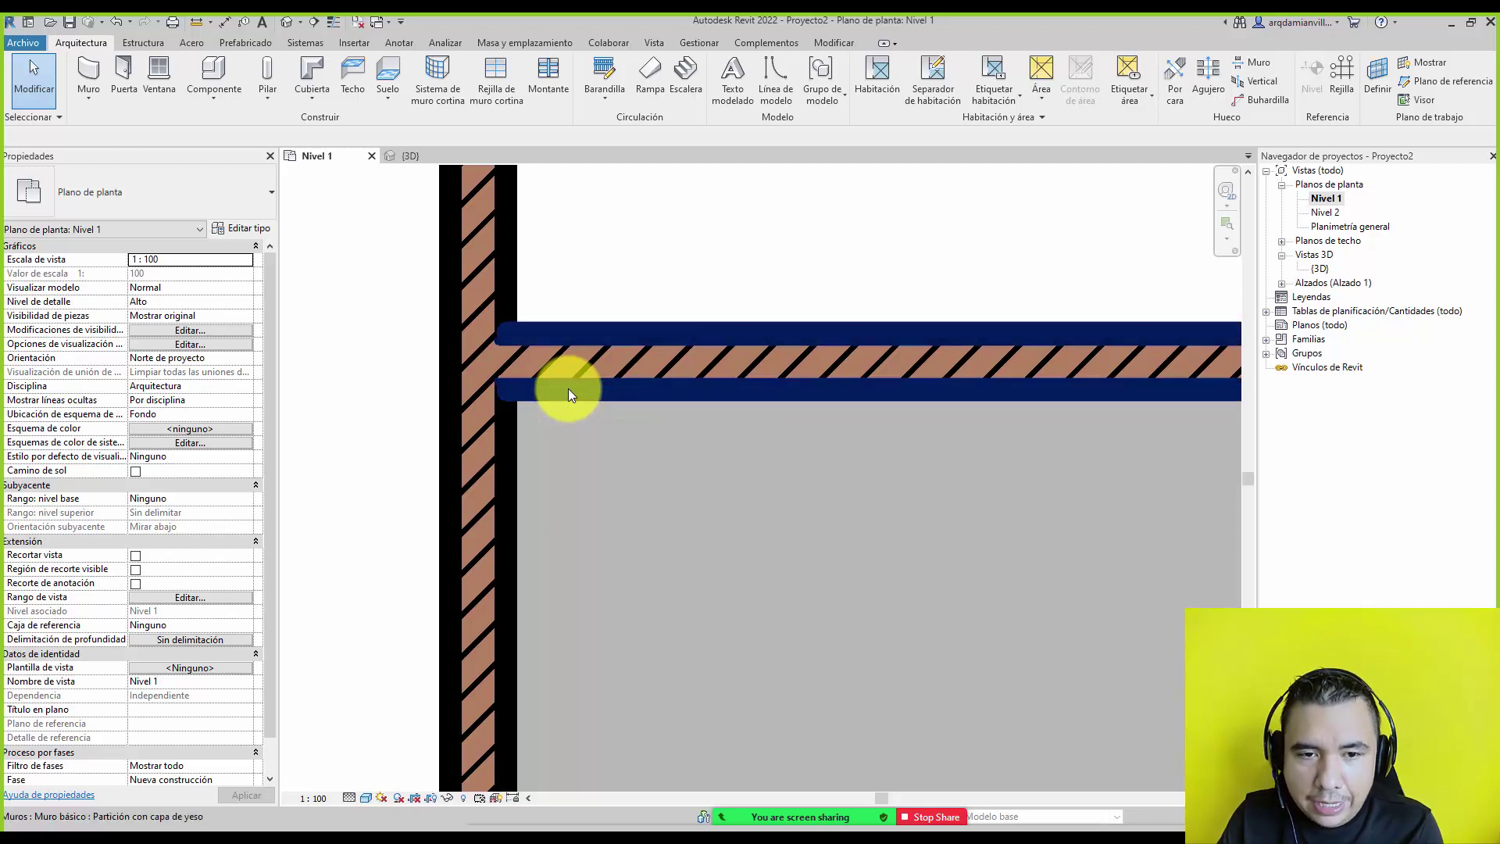
click(695, 45)
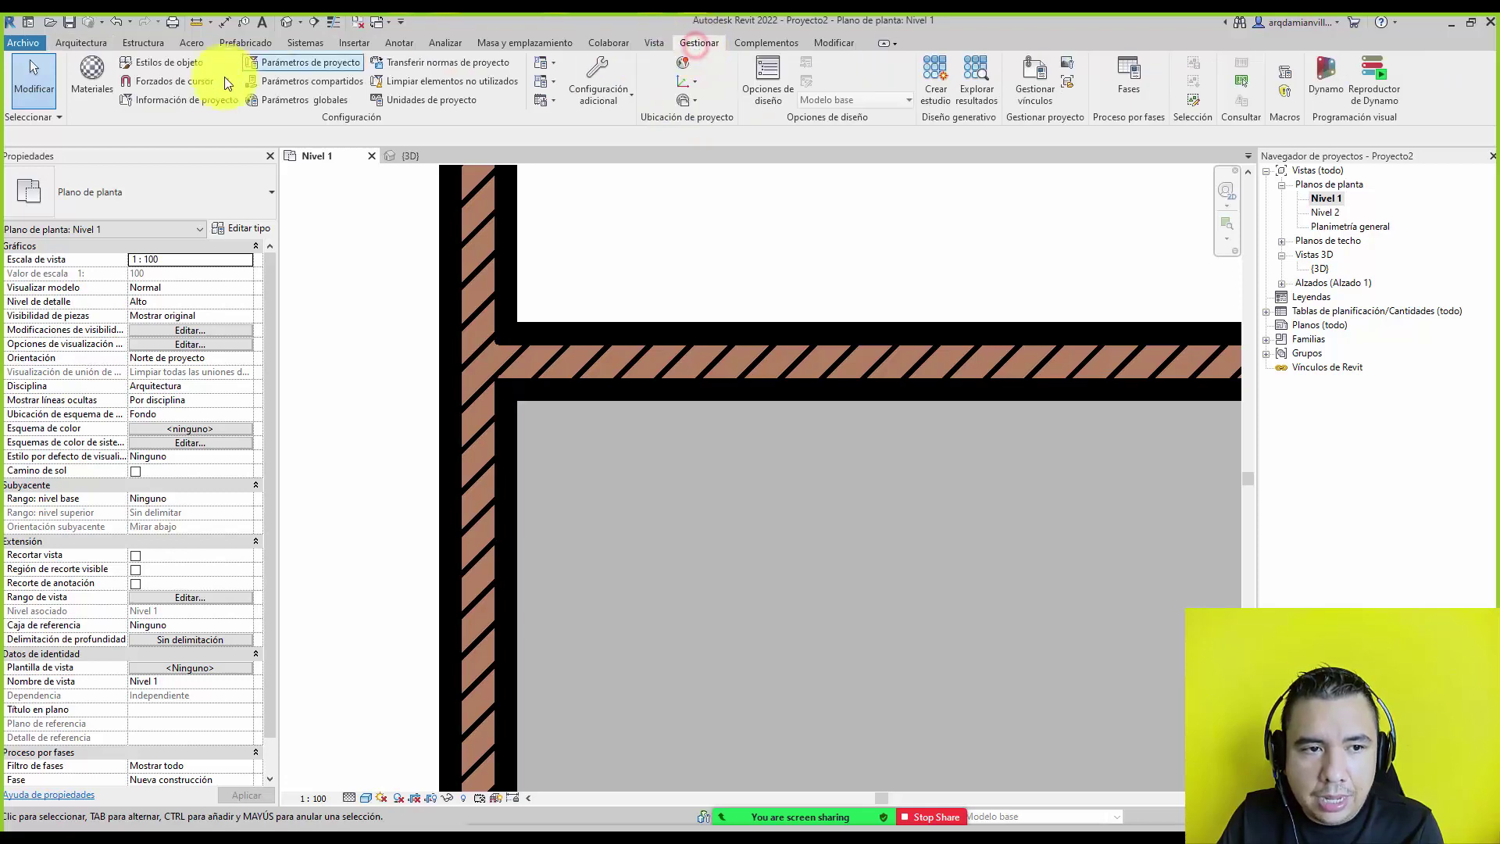
click(186, 80)
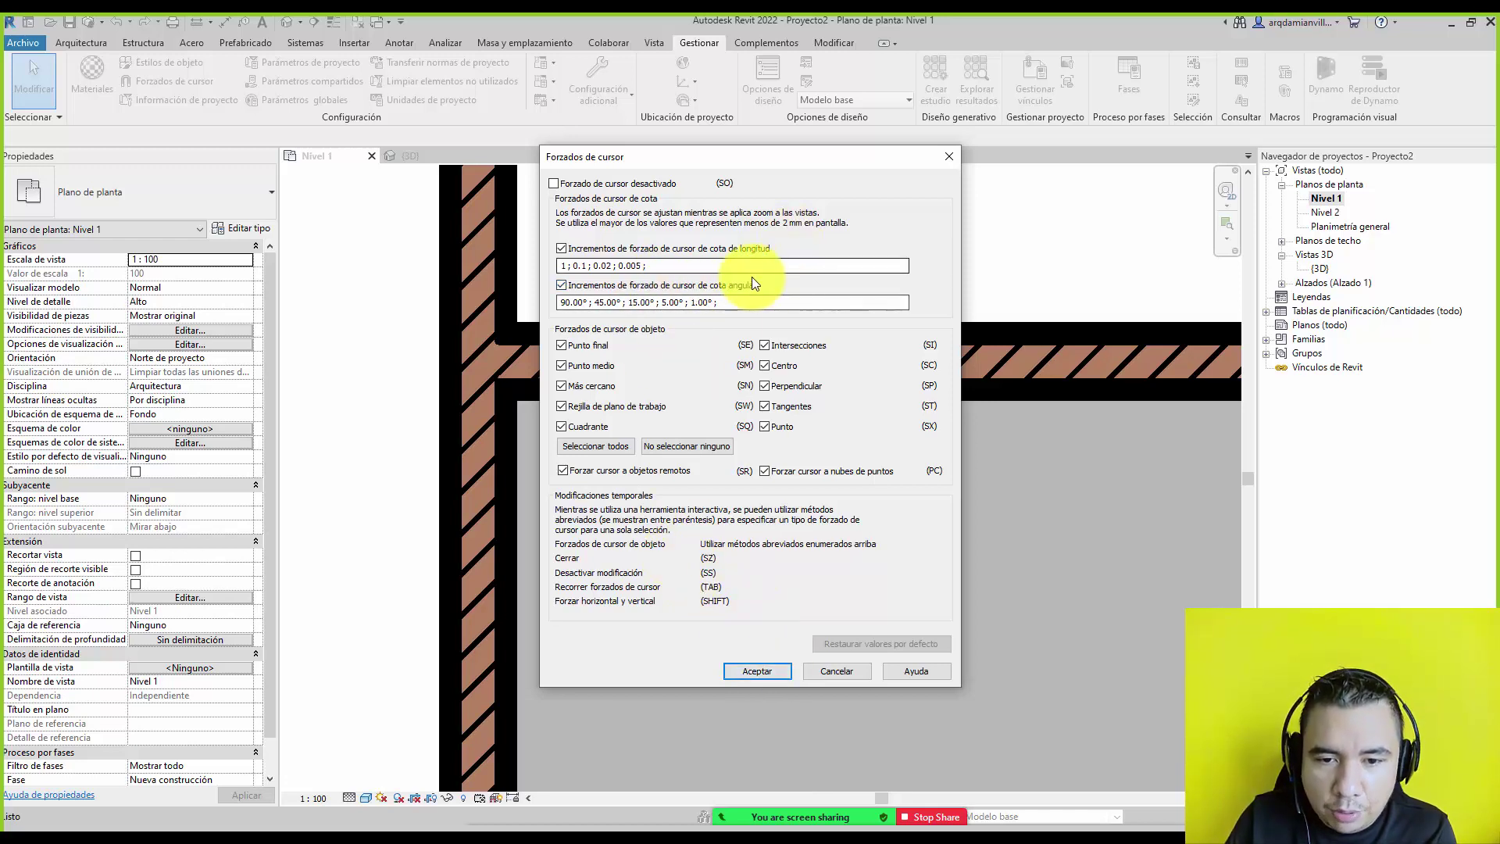
click(766, 673)
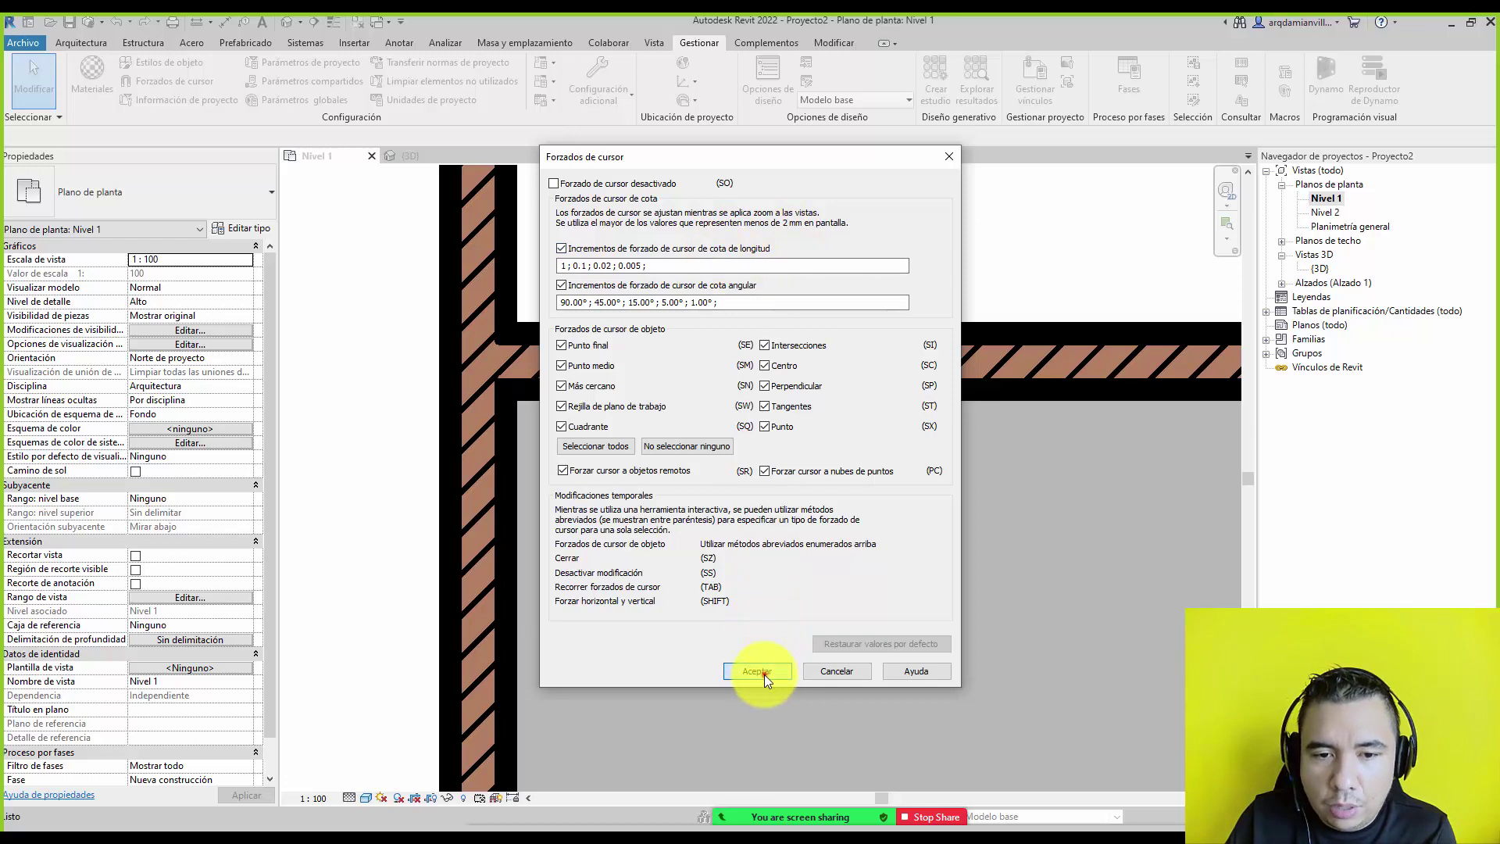
scroll(476, 387, down, 3)
scroll(478, 345, down, 2)
scroll(473, 313, down, 2)
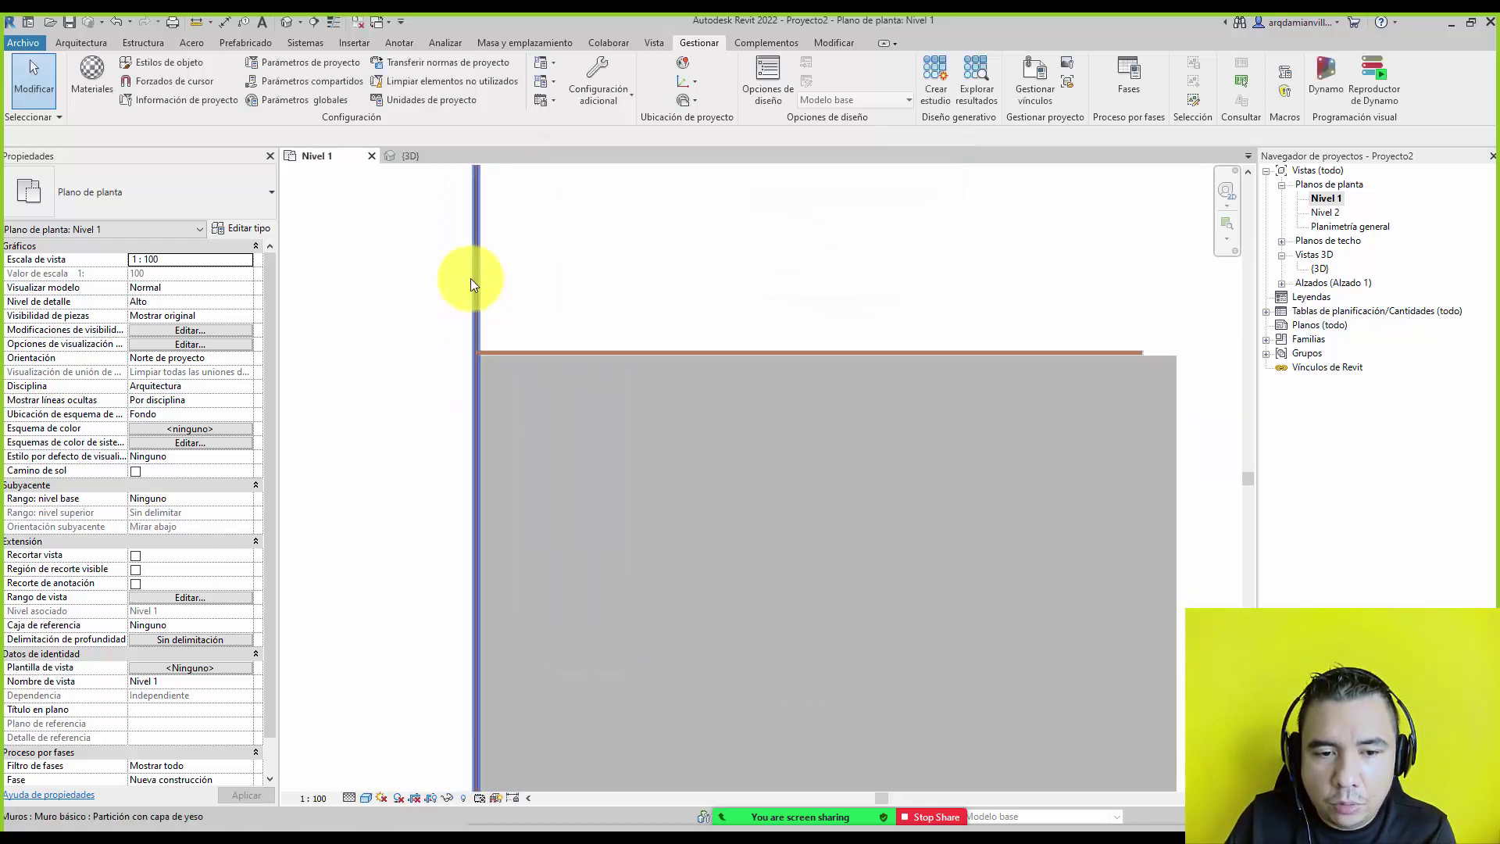
scroll(489, 387, down, 2)
scroll(484, 336, down, 2)
click(490, 336)
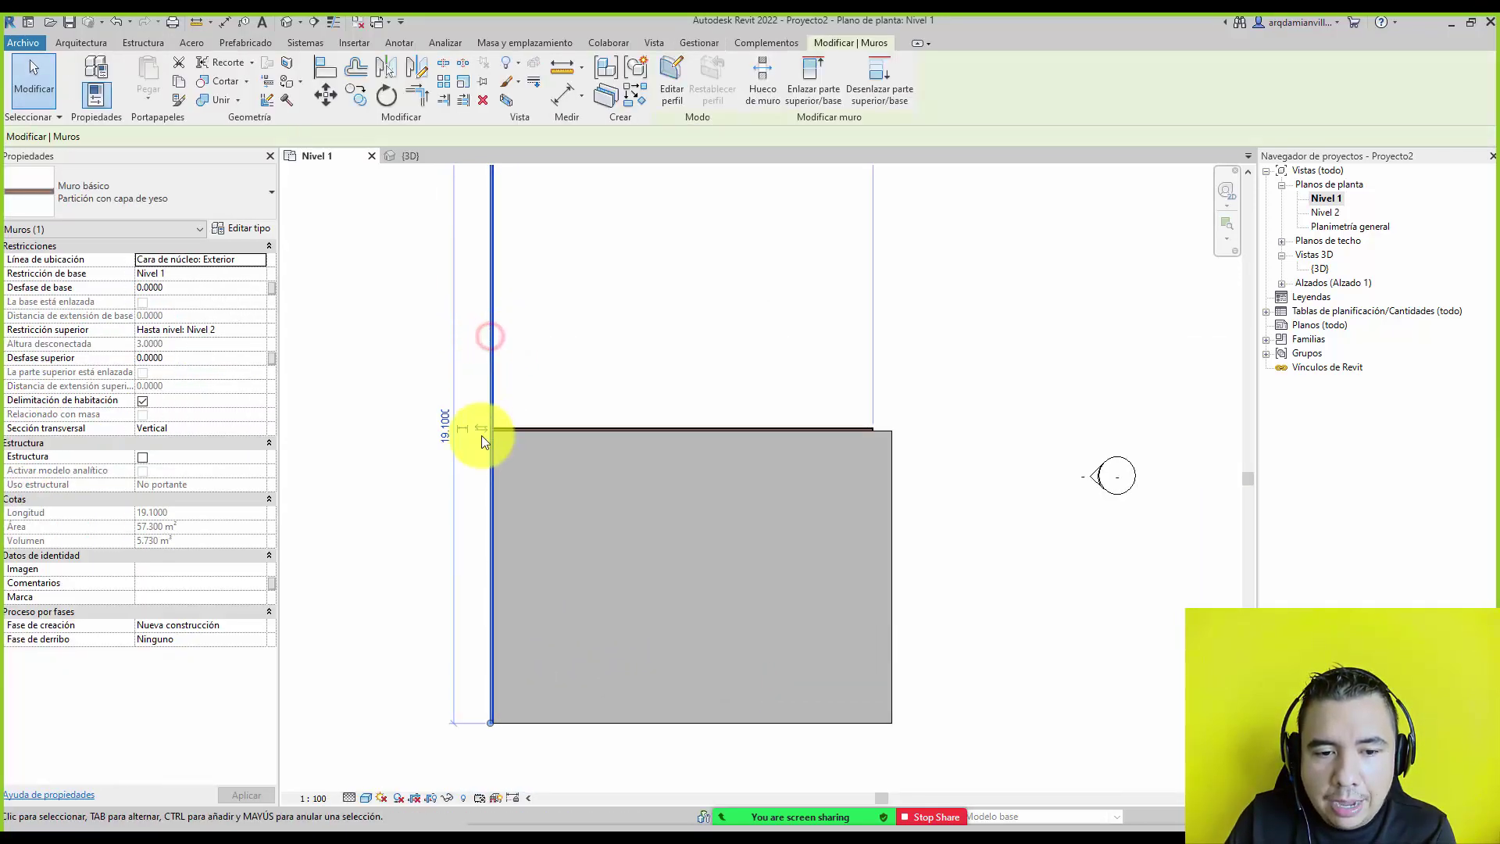
middle_drag(482, 435, 542, 415)
scroll(502, 446, down, 1)
scroll(518, 428, up, 1)
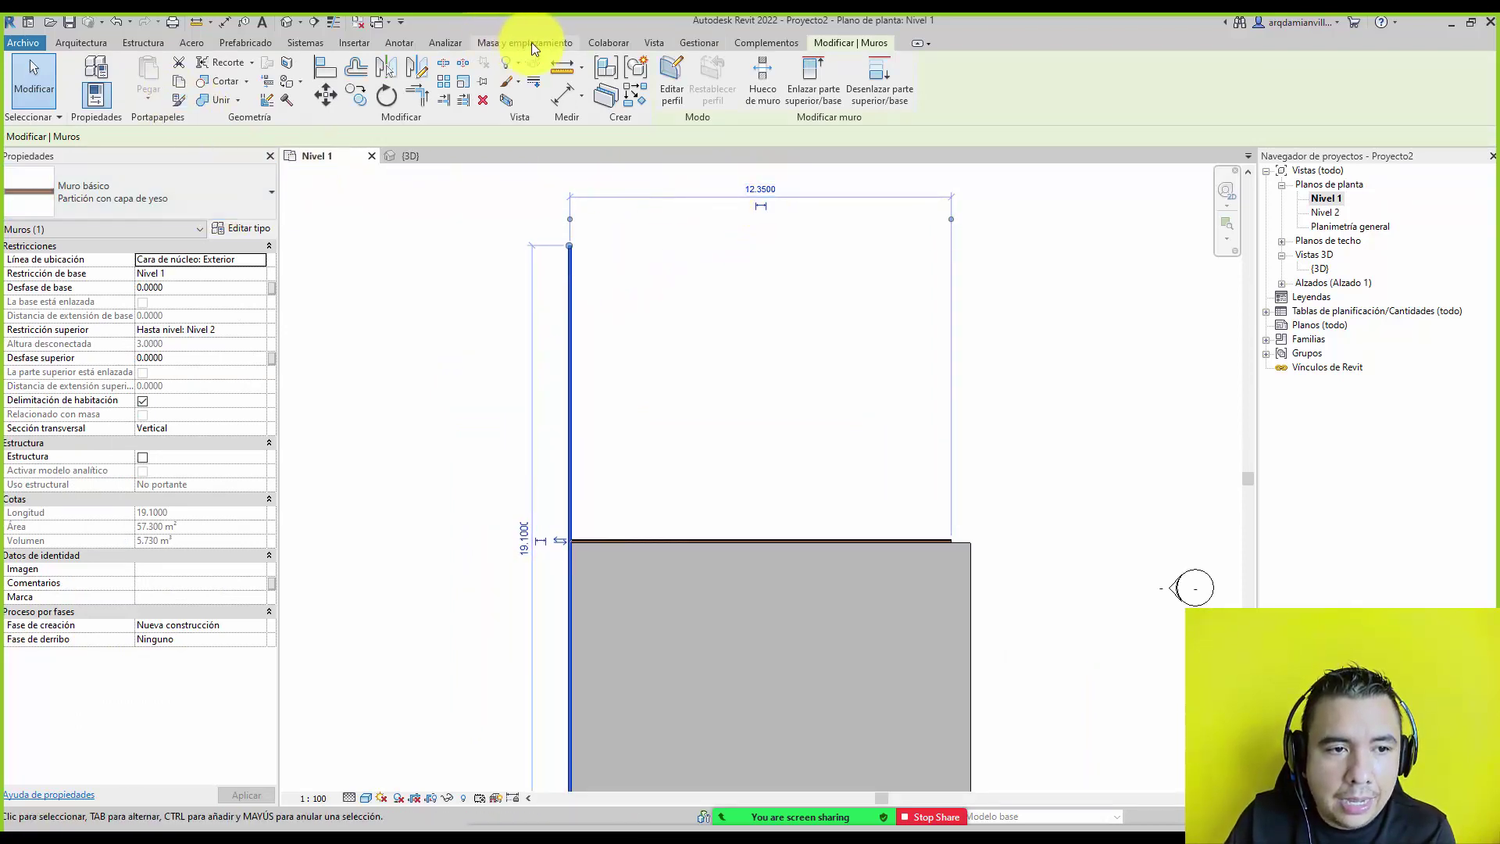
click(633, 461)
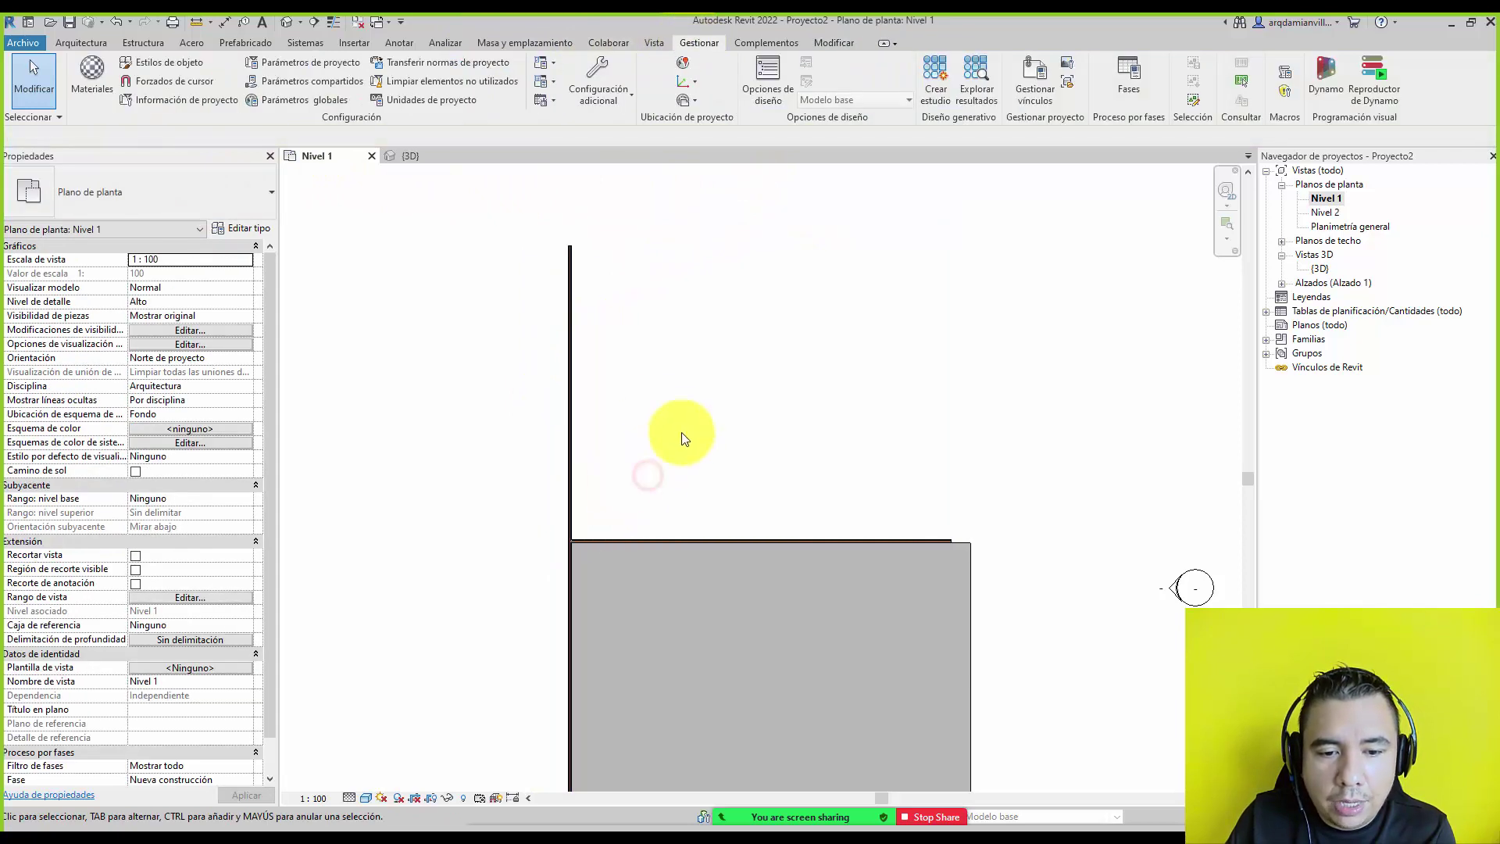
middle_drag(619, 412, 542, 426)
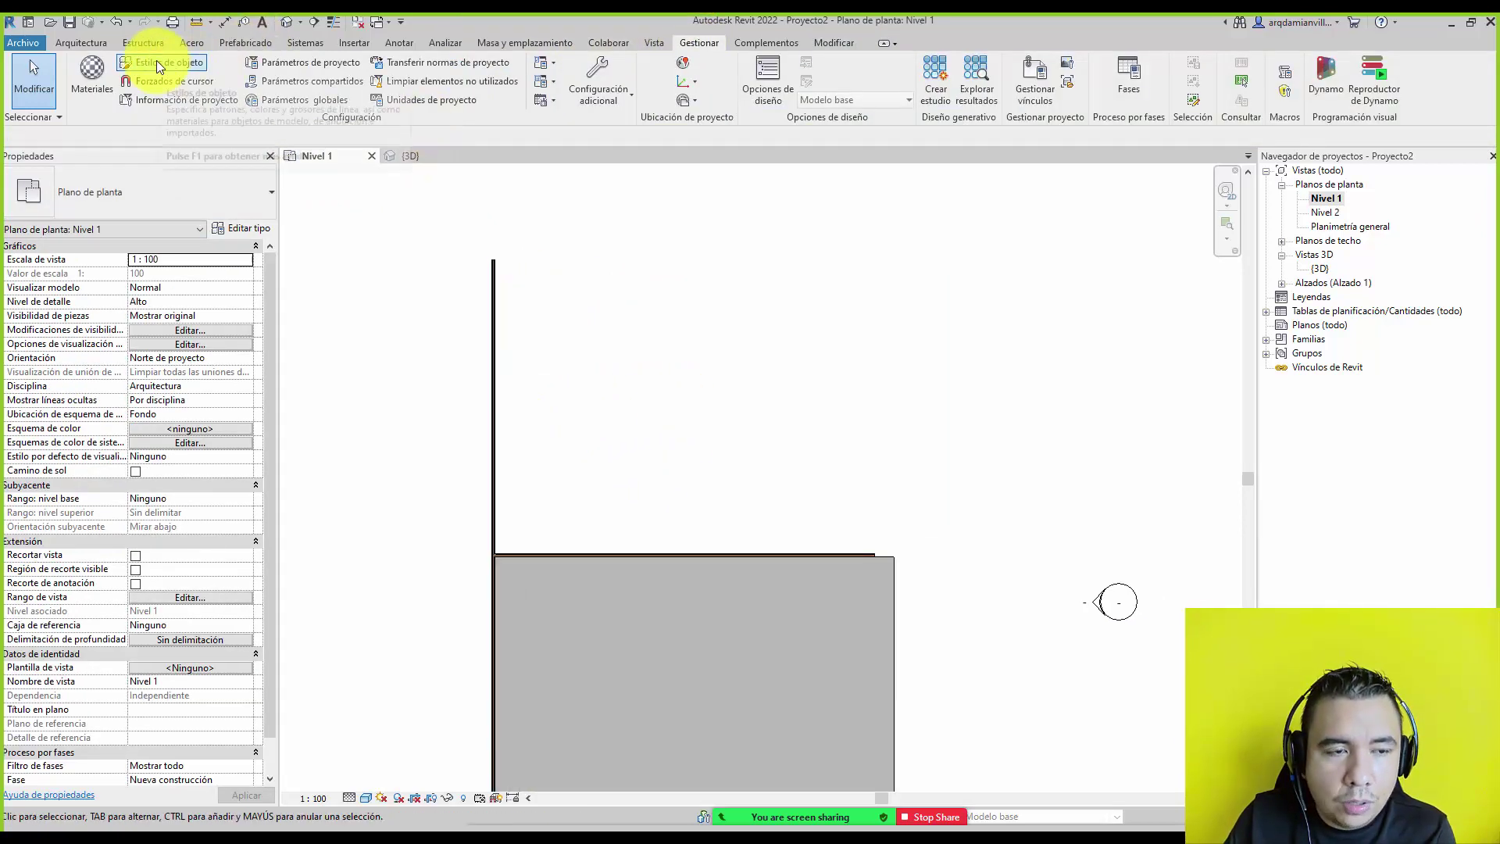
Step: Start a new wall with its first point above the floor slab, then cancel the preview
click(497, 386)
click(657, 442)
click(95, 44)
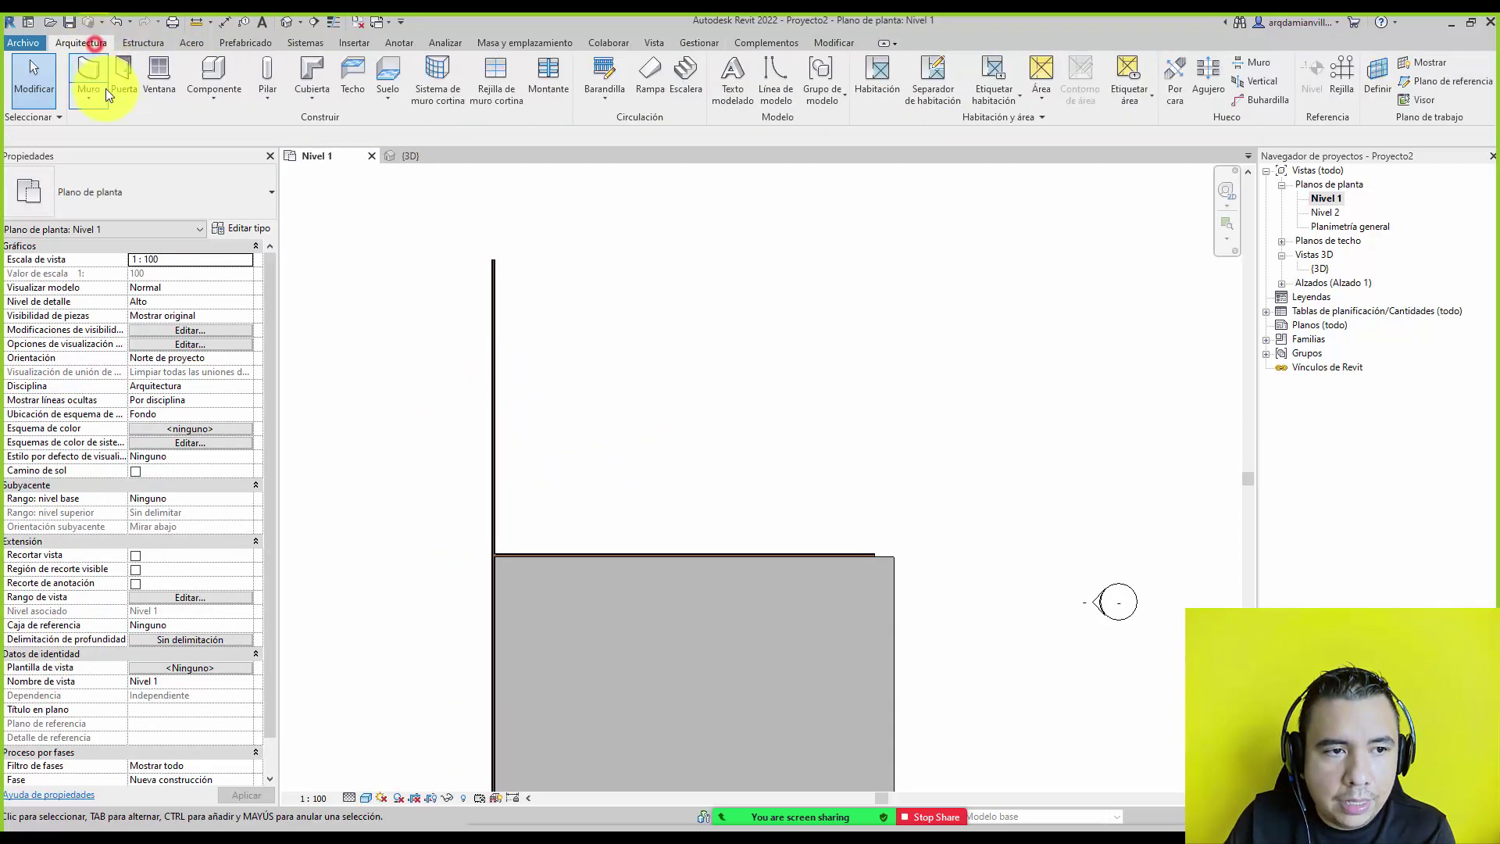
click(95, 74)
click(619, 473)
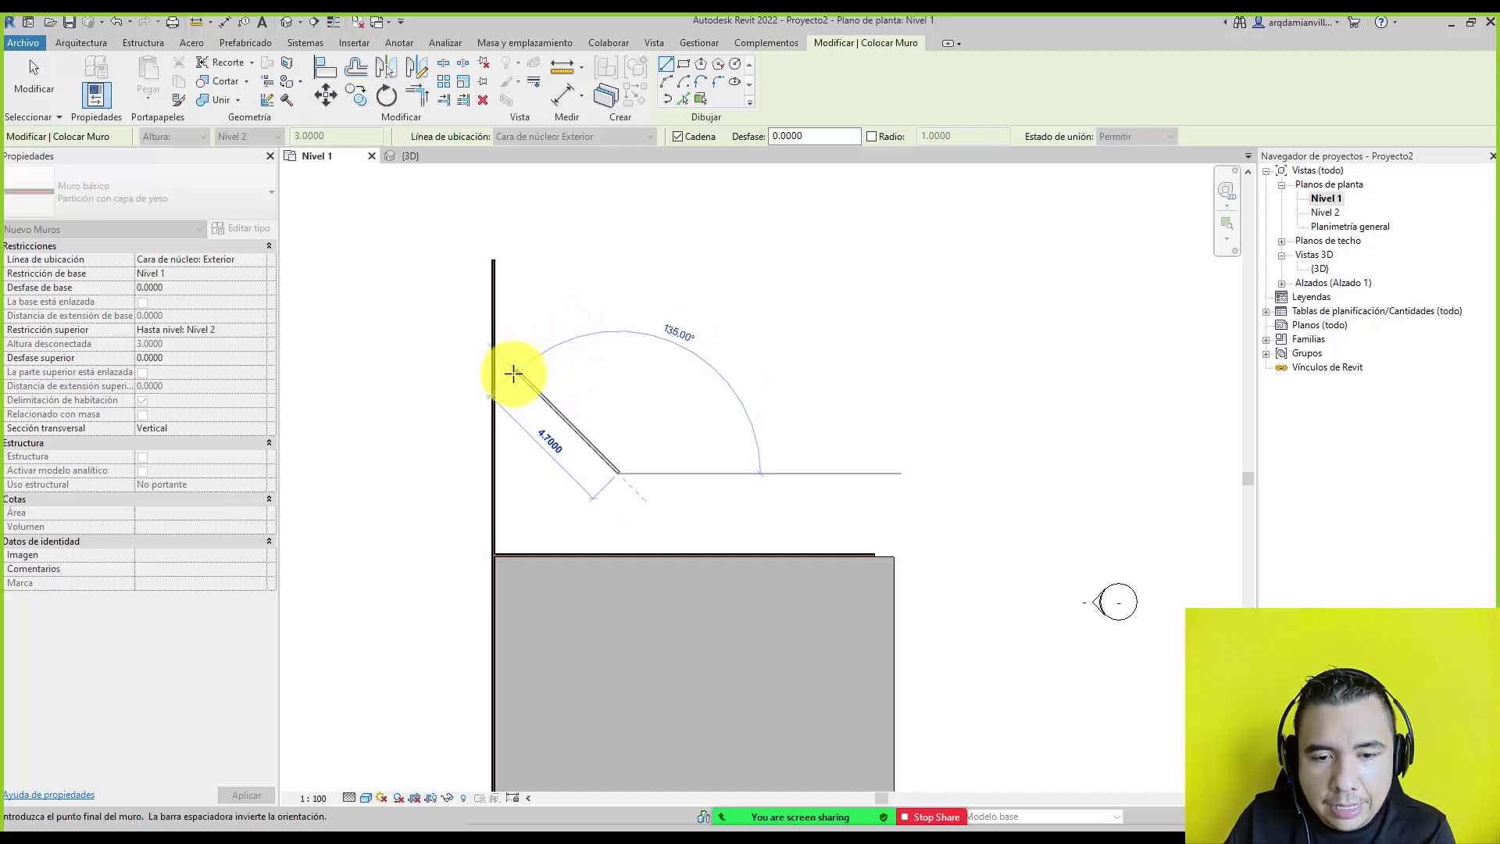
key(Escape)
key(Escape)
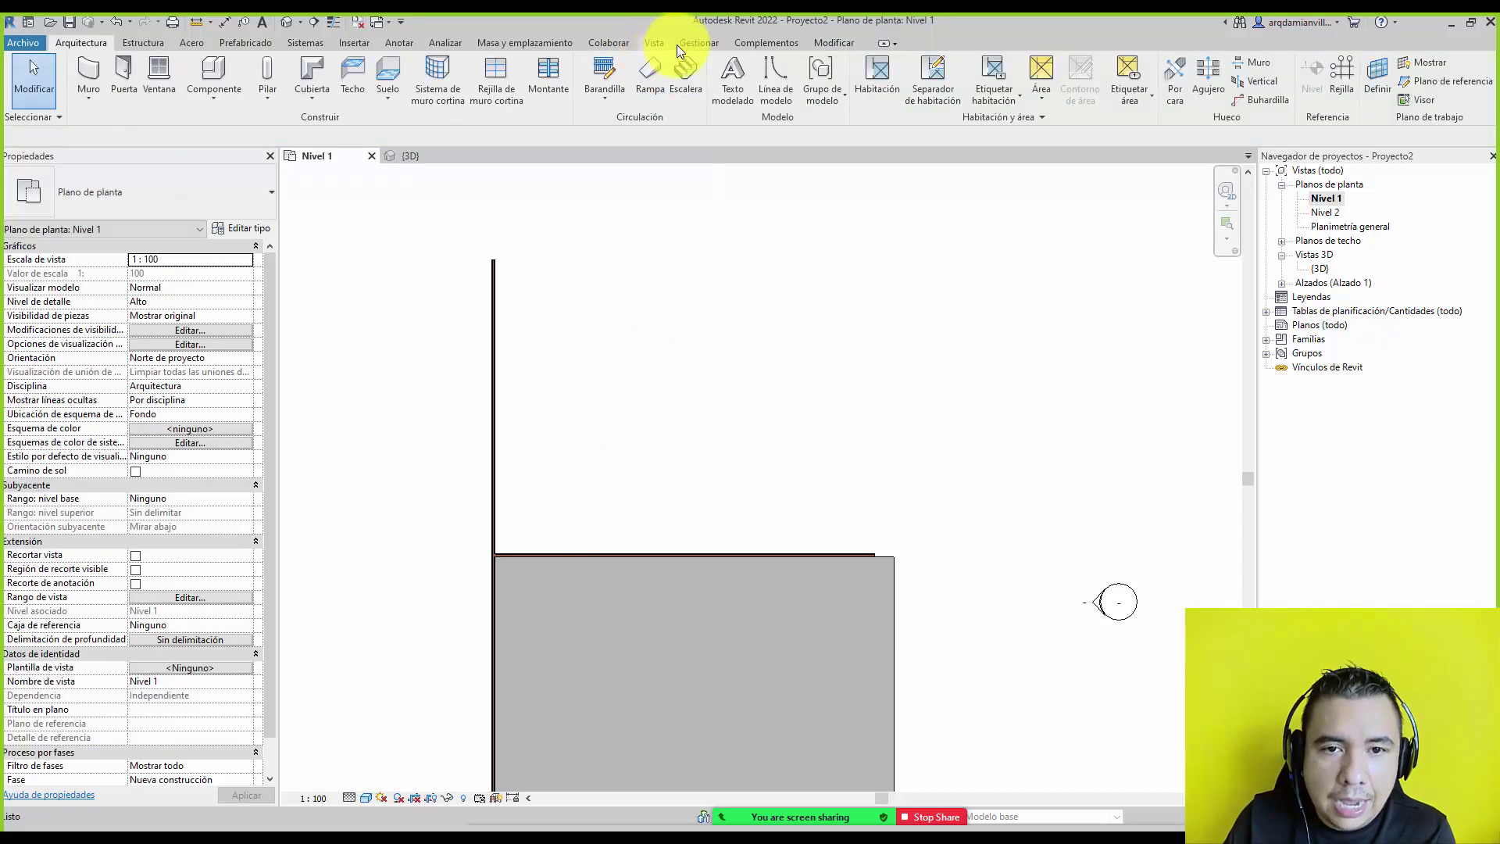
Step: Review the 90°, 45°, 15°, 5°, 1° angular increments in Forzados de cursor and accept them
click(688, 43)
click(164, 85)
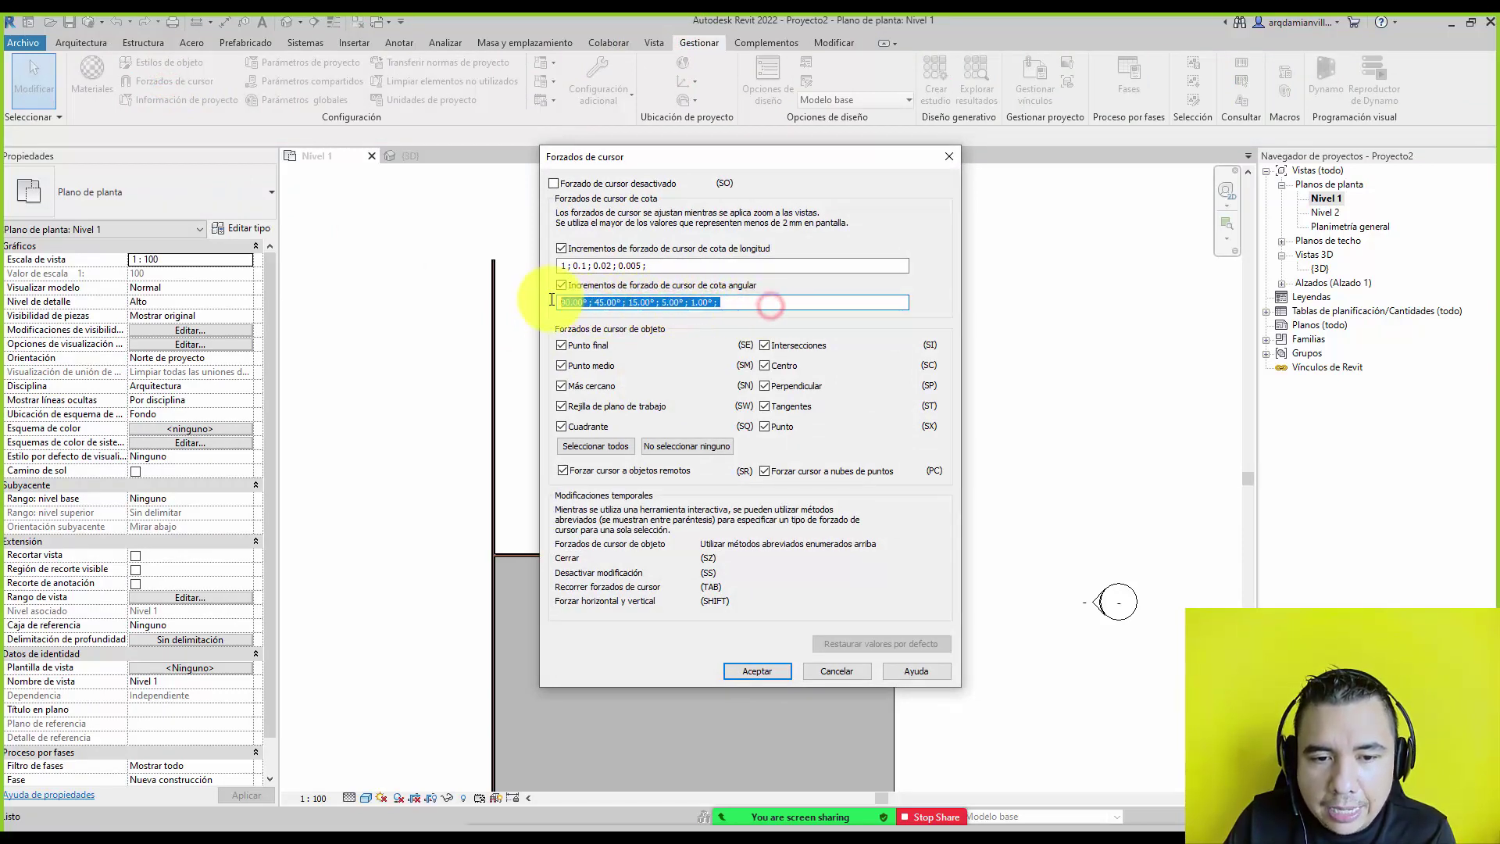
drag(558, 303, 731, 306)
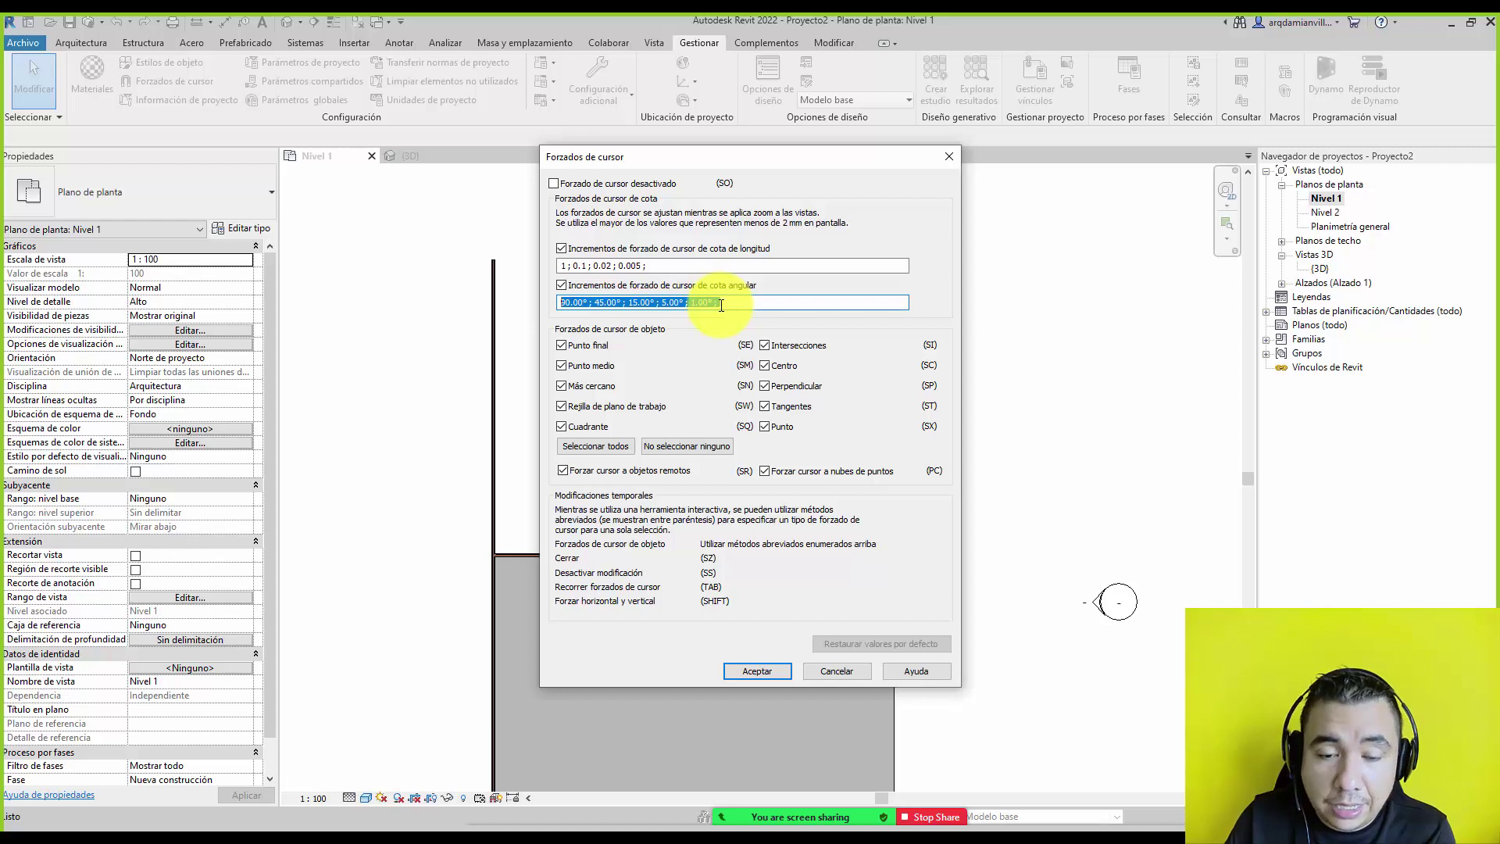
drag(710, 303, 561, 304)
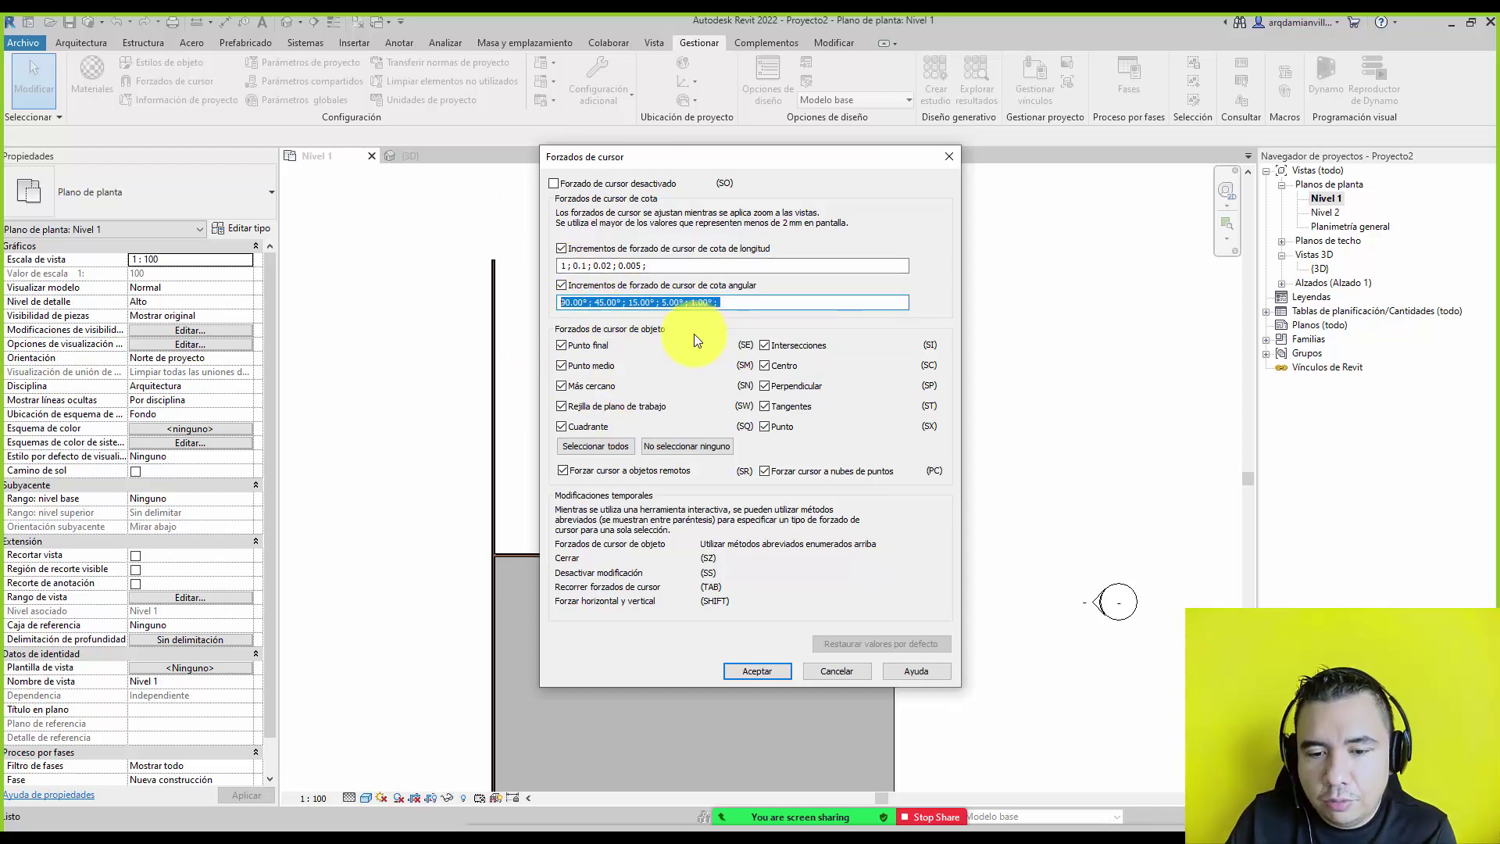
click(779, 671)
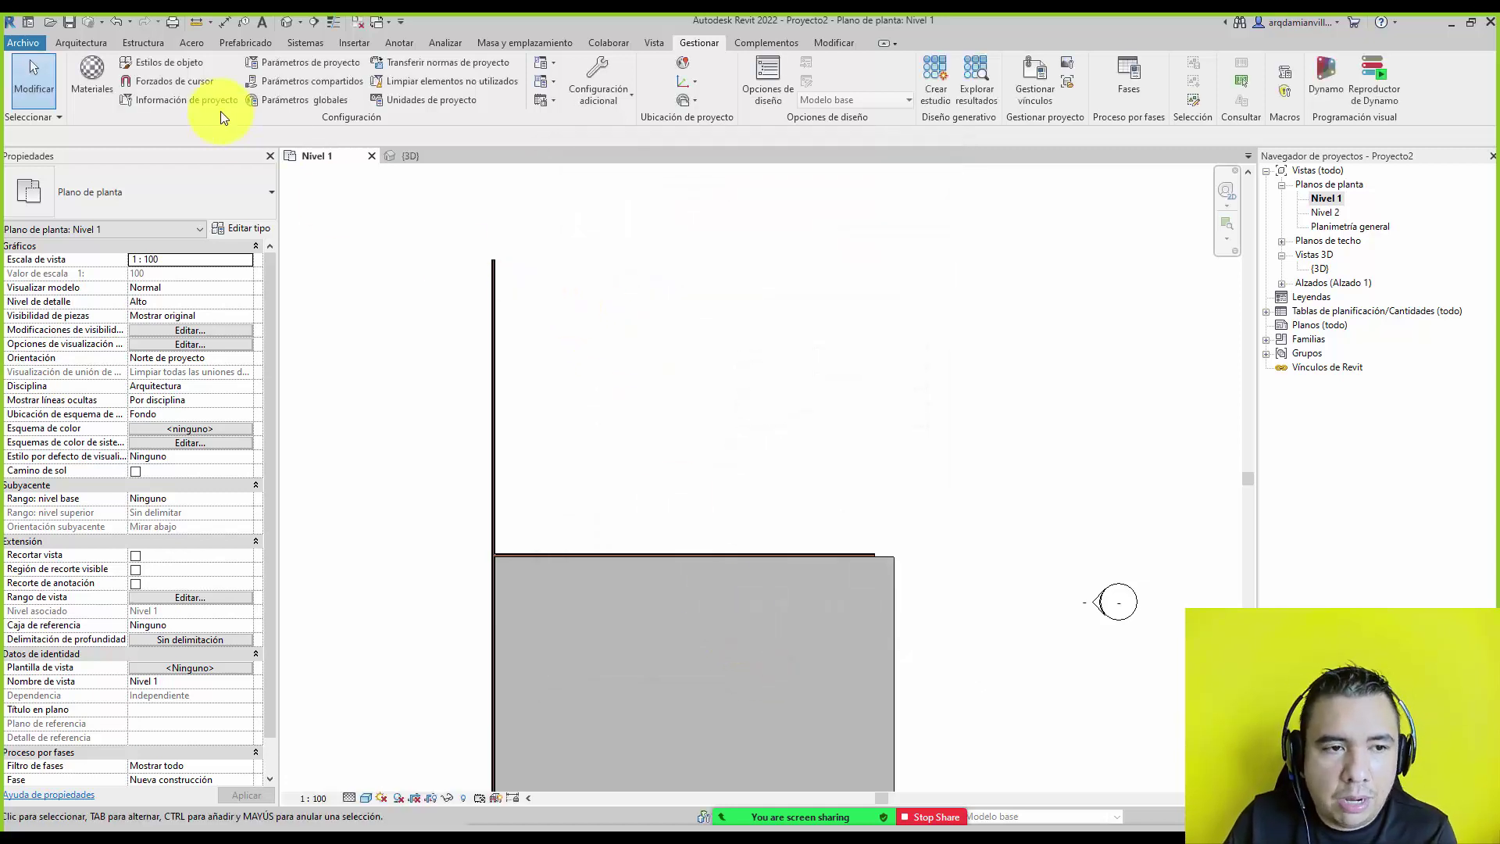
Step: Zoom the plan back to the vertical wall and return to the Arquitectura tools
scroll(547, 305, down, 3)
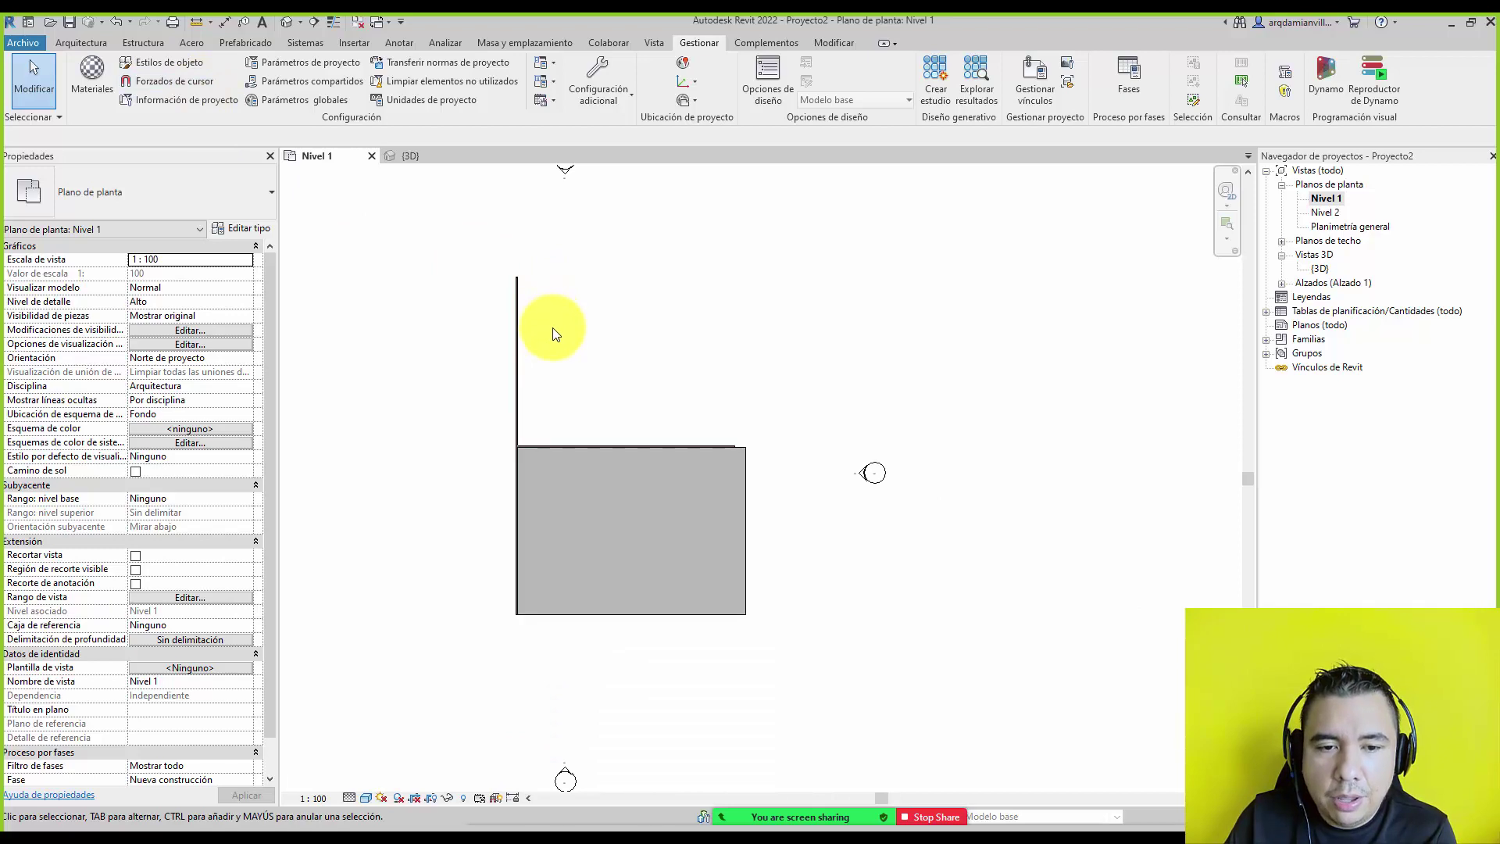
scroll(508, 327, up, 2)
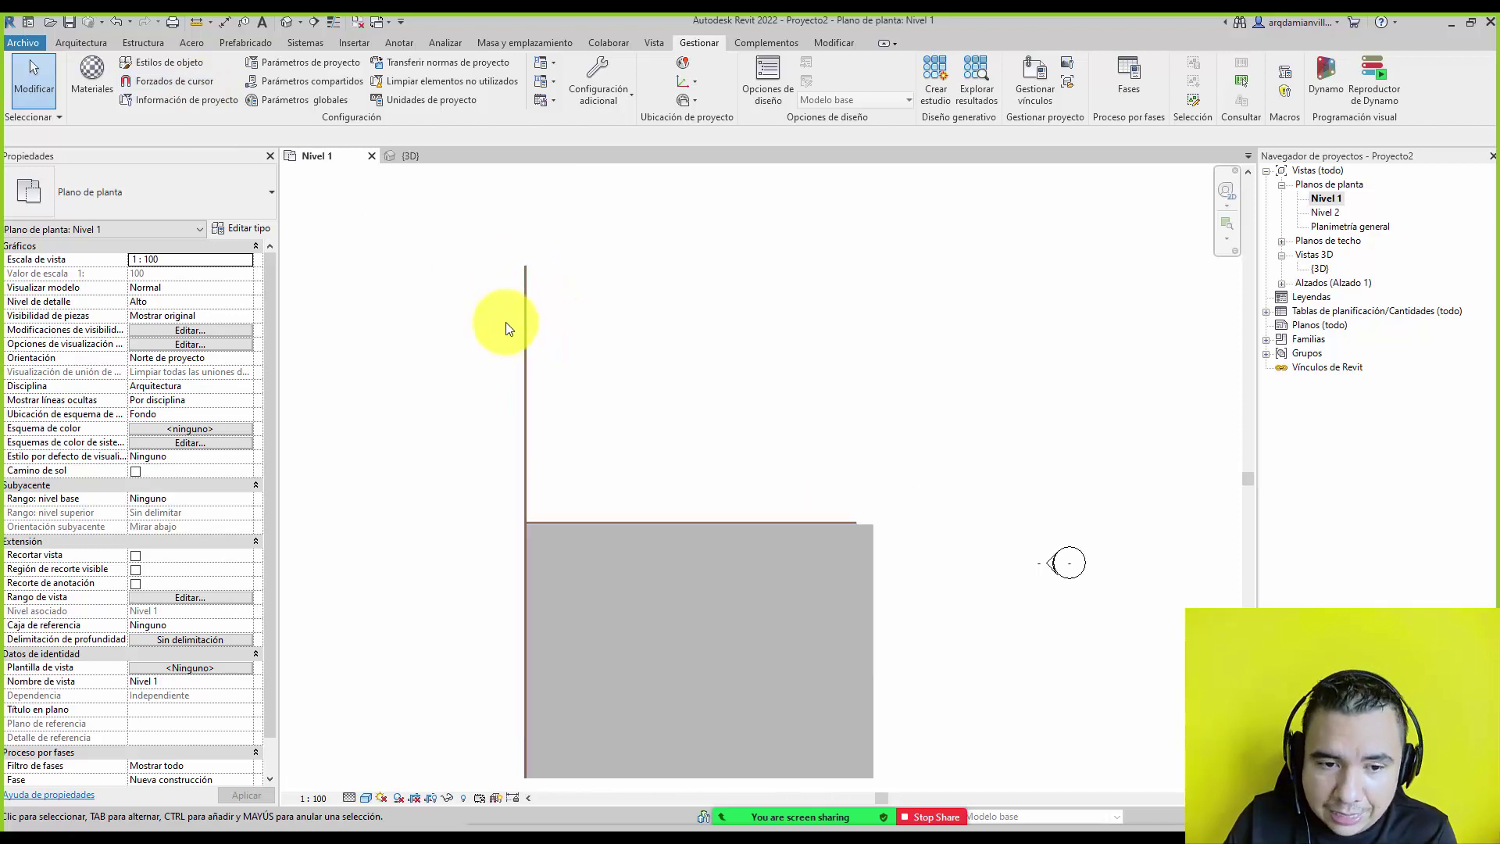
scroll(524, 244, up, 2)
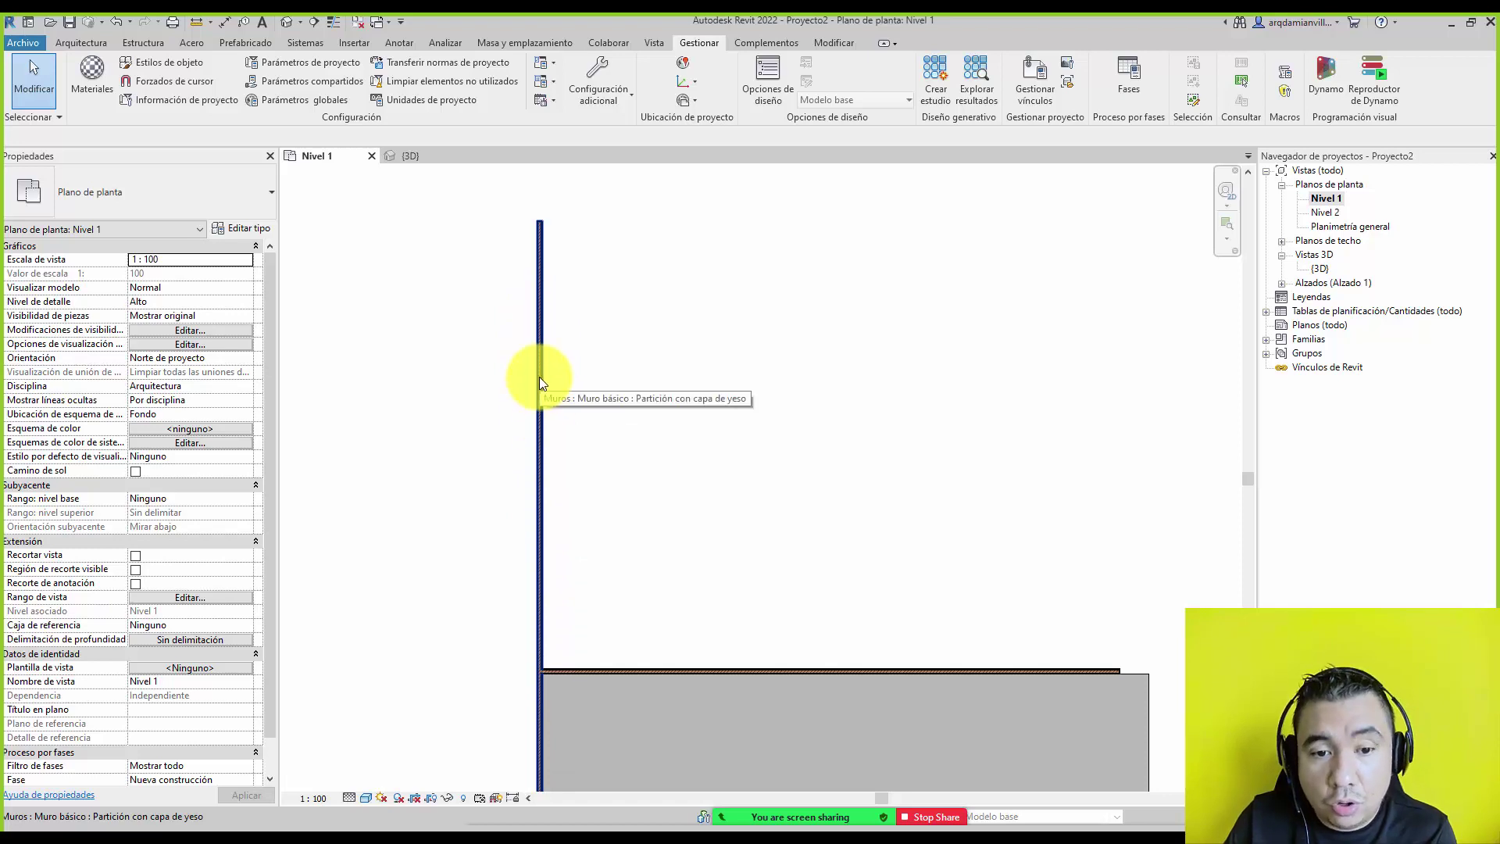
click(86, 44)
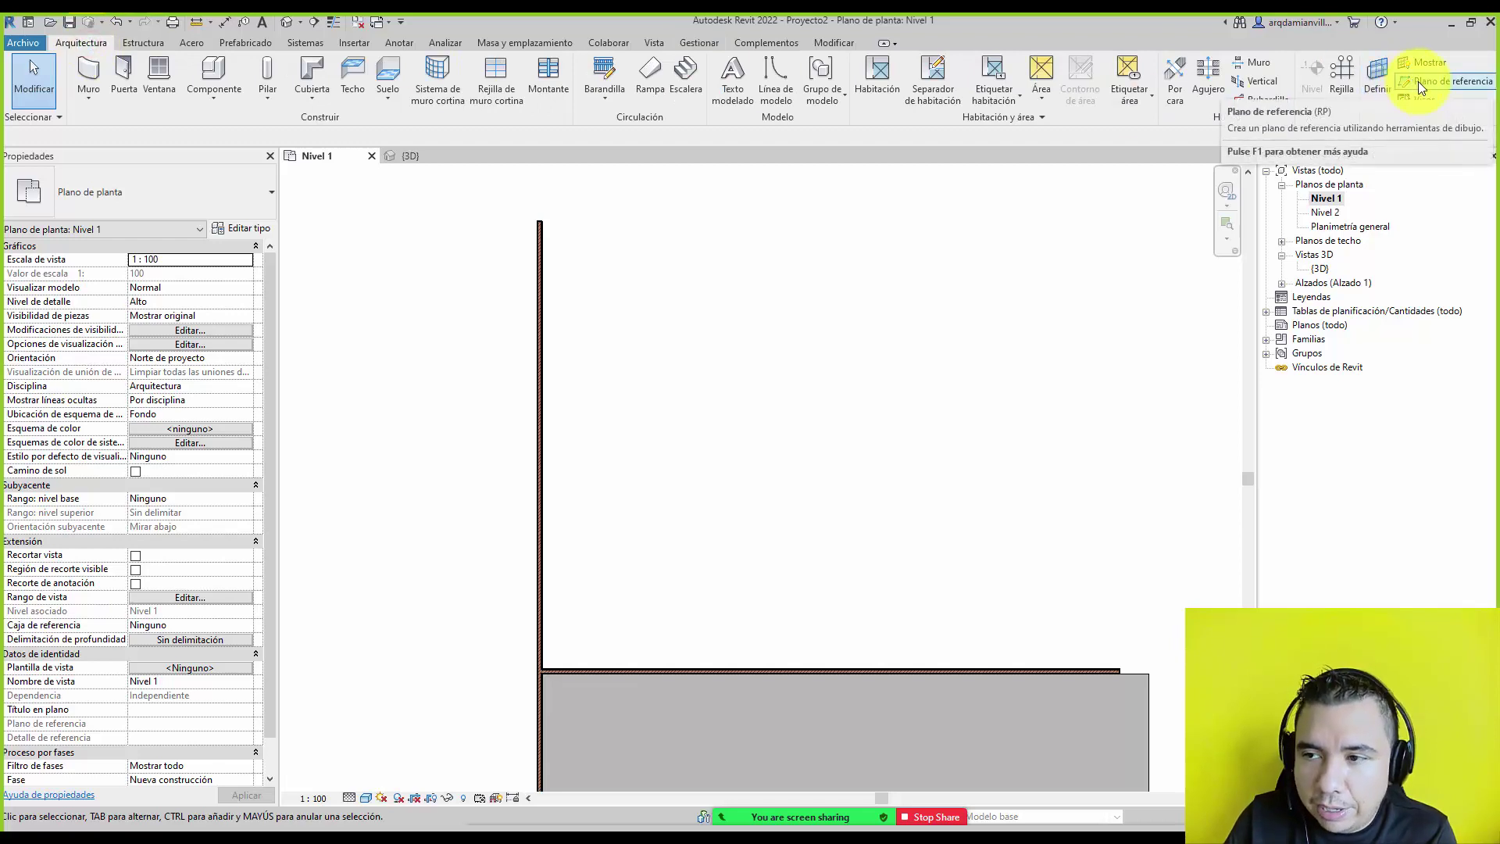
Step: Draw two horizontal reference planes across the vertical wall, one high and one above the floor
click(1416, 81)
click(464, 323)
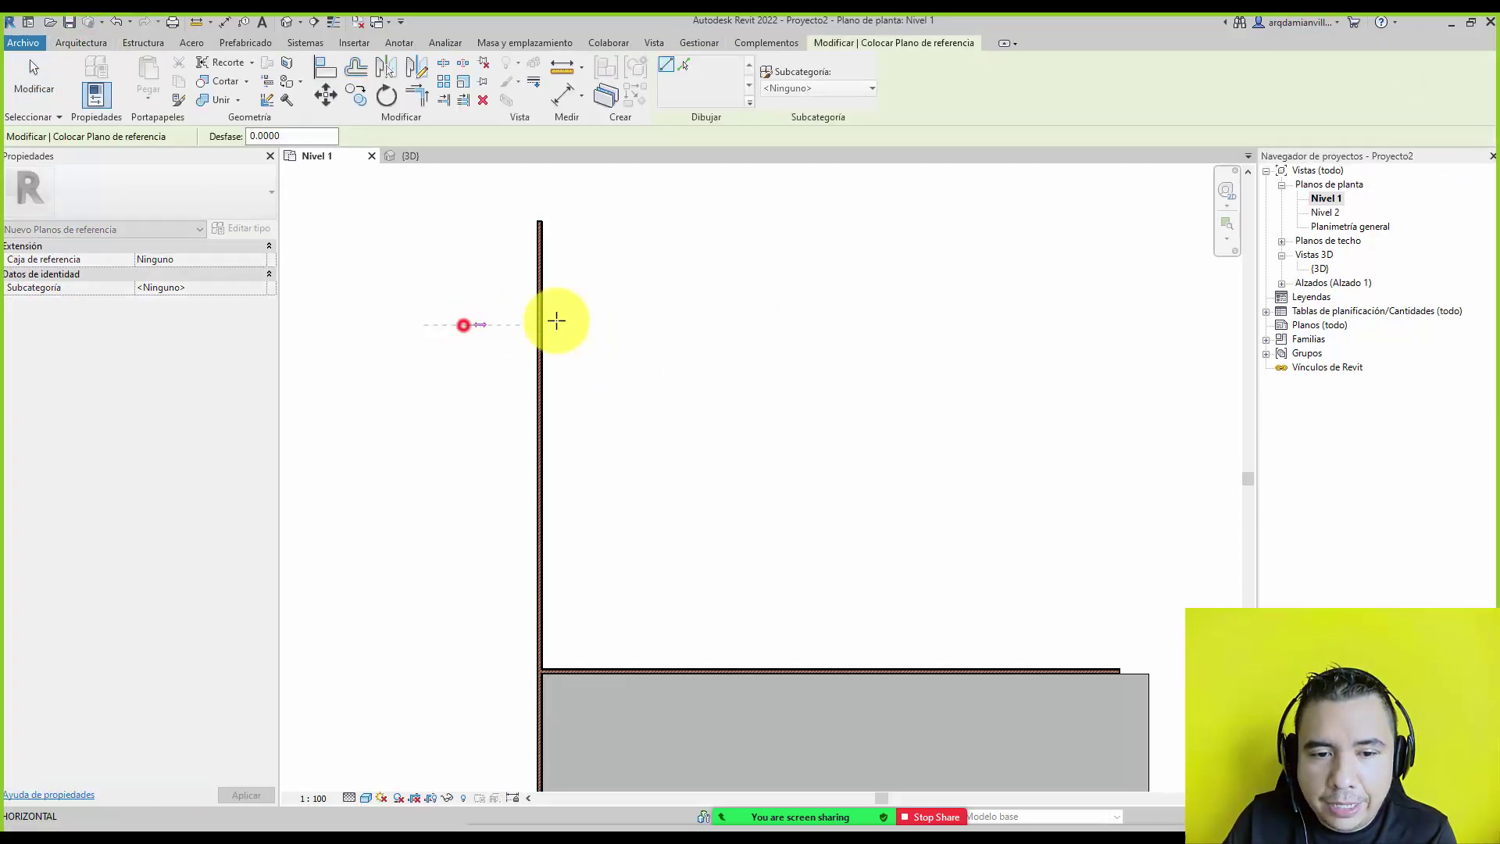
click(795, 324)
click(464, 610)
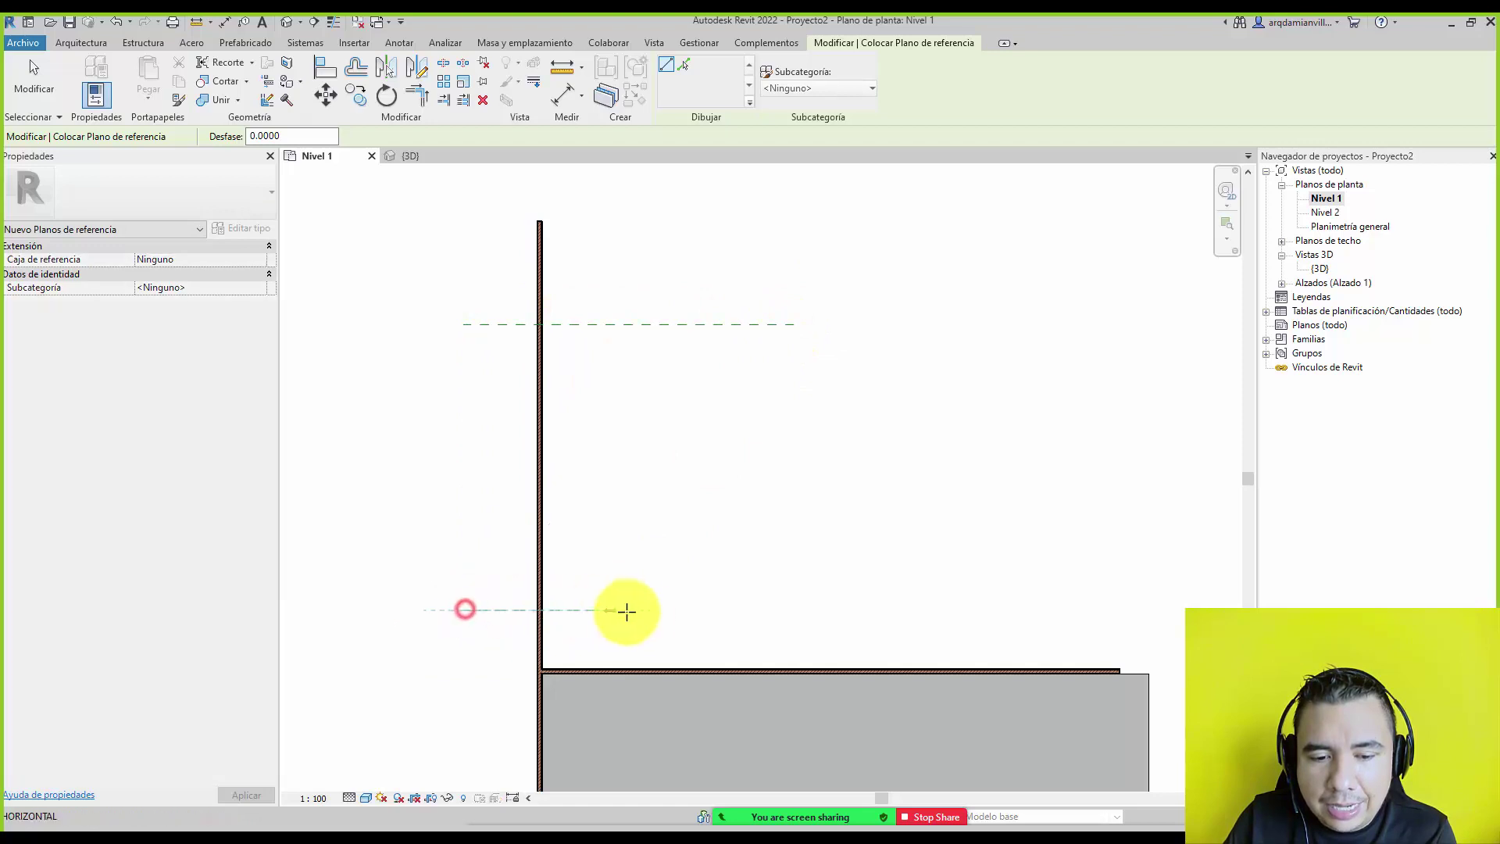
click(769, 610)
scroll(560, 345, up, 3)
scroll(536, 321, up, 3)
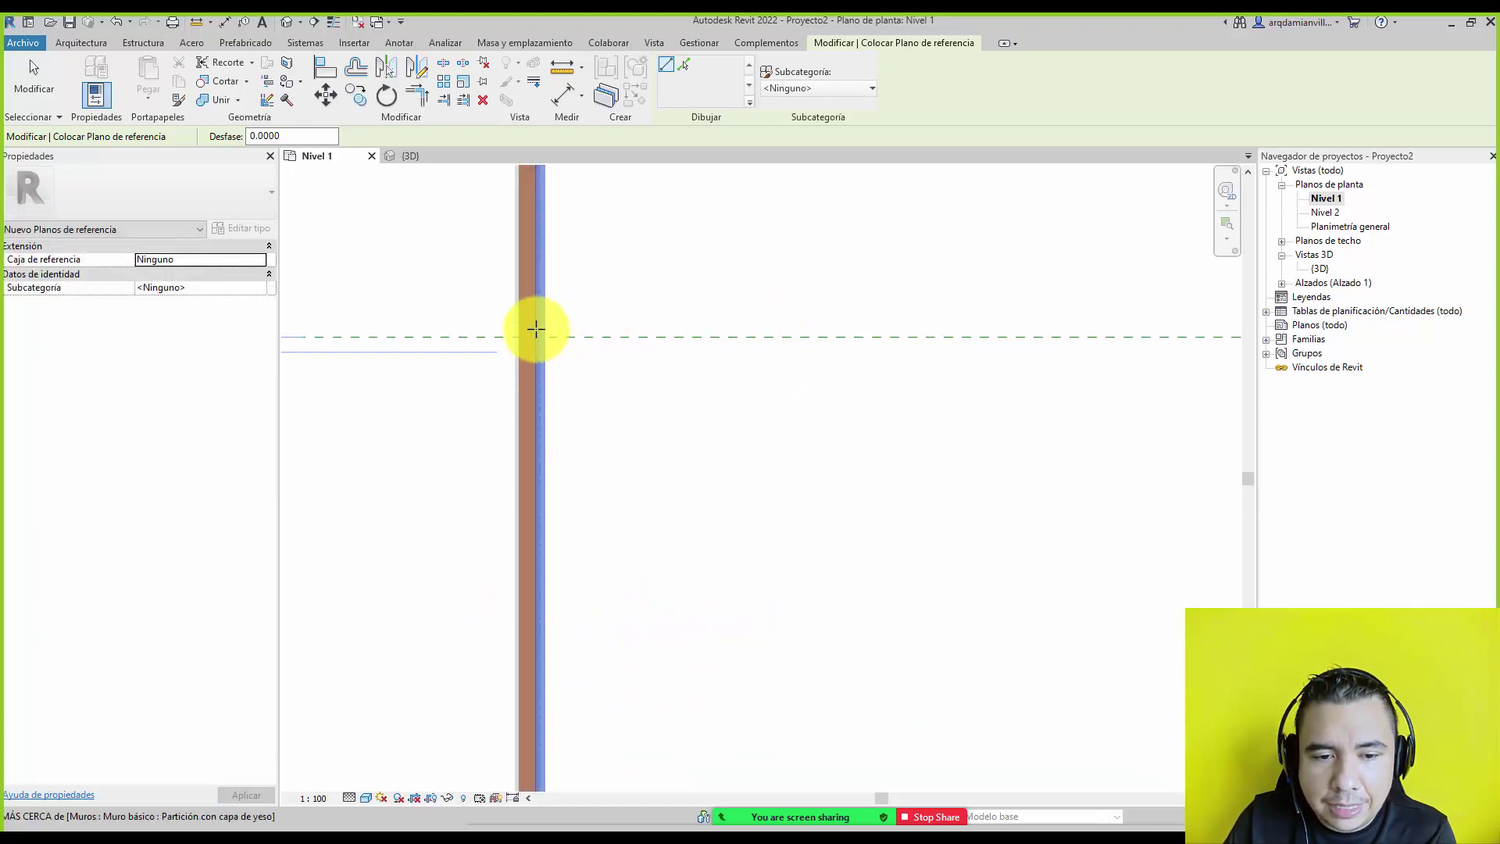
scroll(539, 332, up, 4)
scroll(553, 349, up, 1)
scroll(547, 352, down, 2)
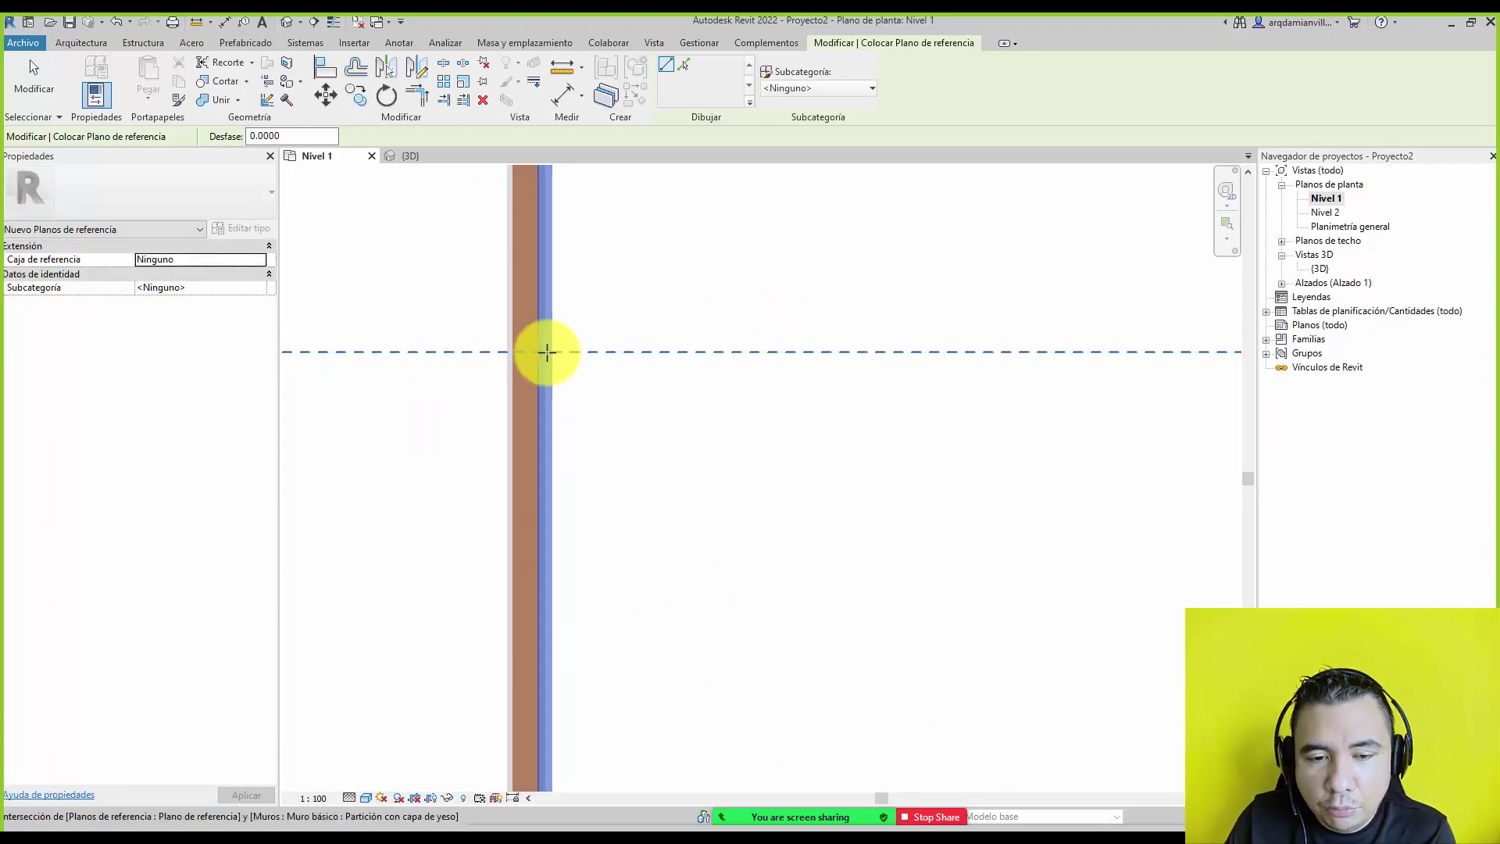
scroll(547, 352, down, 3)
scroll(547, 360, down, 2)
scroll(549, 371, down, 2)
key(Escape)
key(Escape)
Step: Select the vertical wall to check its length
click(552, 438)
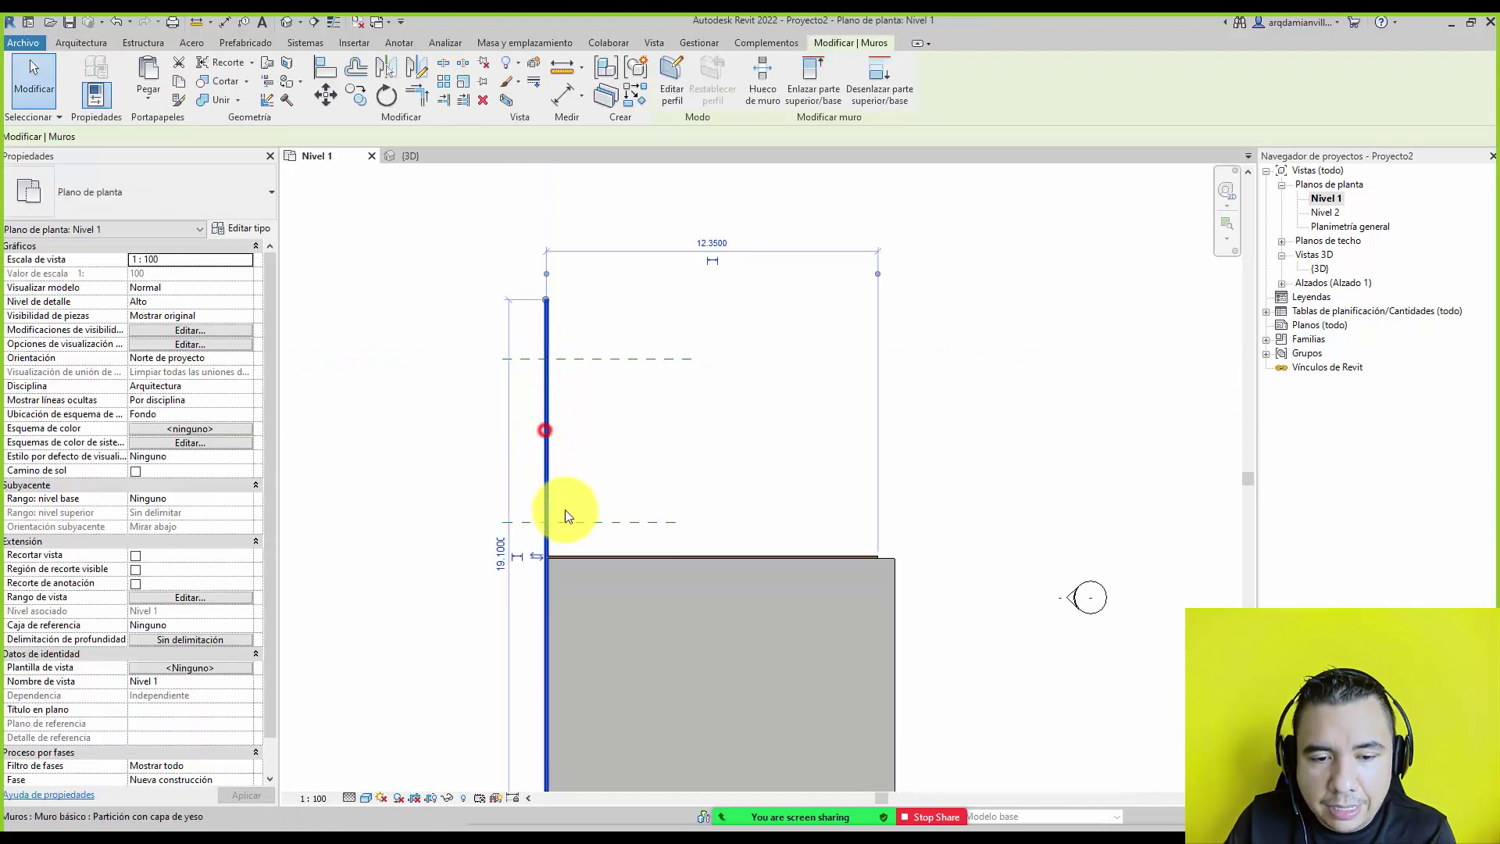
scroll(571, 433, up, 2)
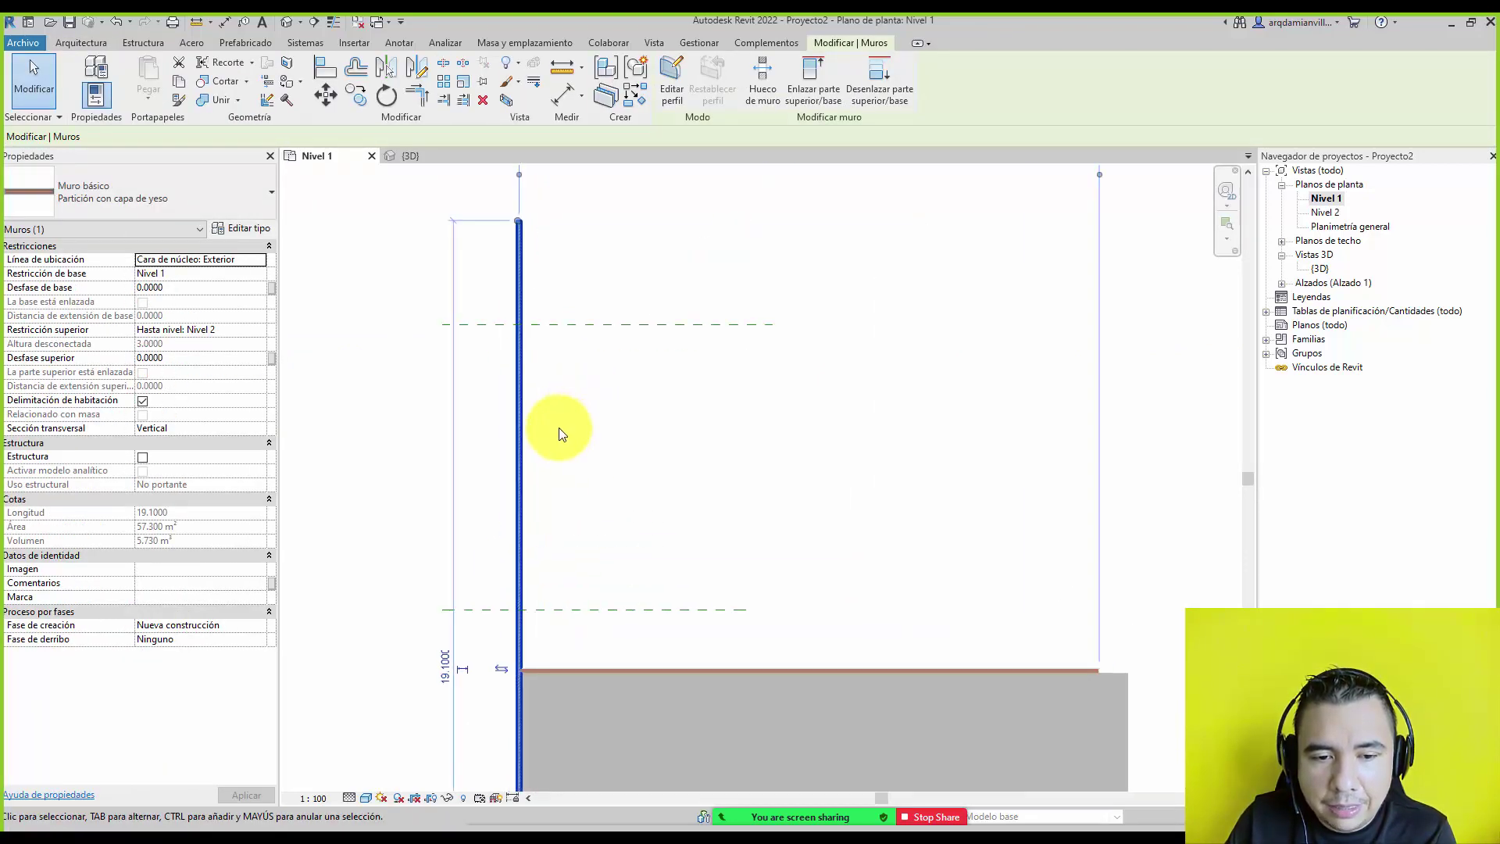
scroll(562, 429, up, 2)
scroll(528, 375, down, 1)
Step: Draw a short partition wall right from the vertical wall along the upper reference plane
key(Escape)
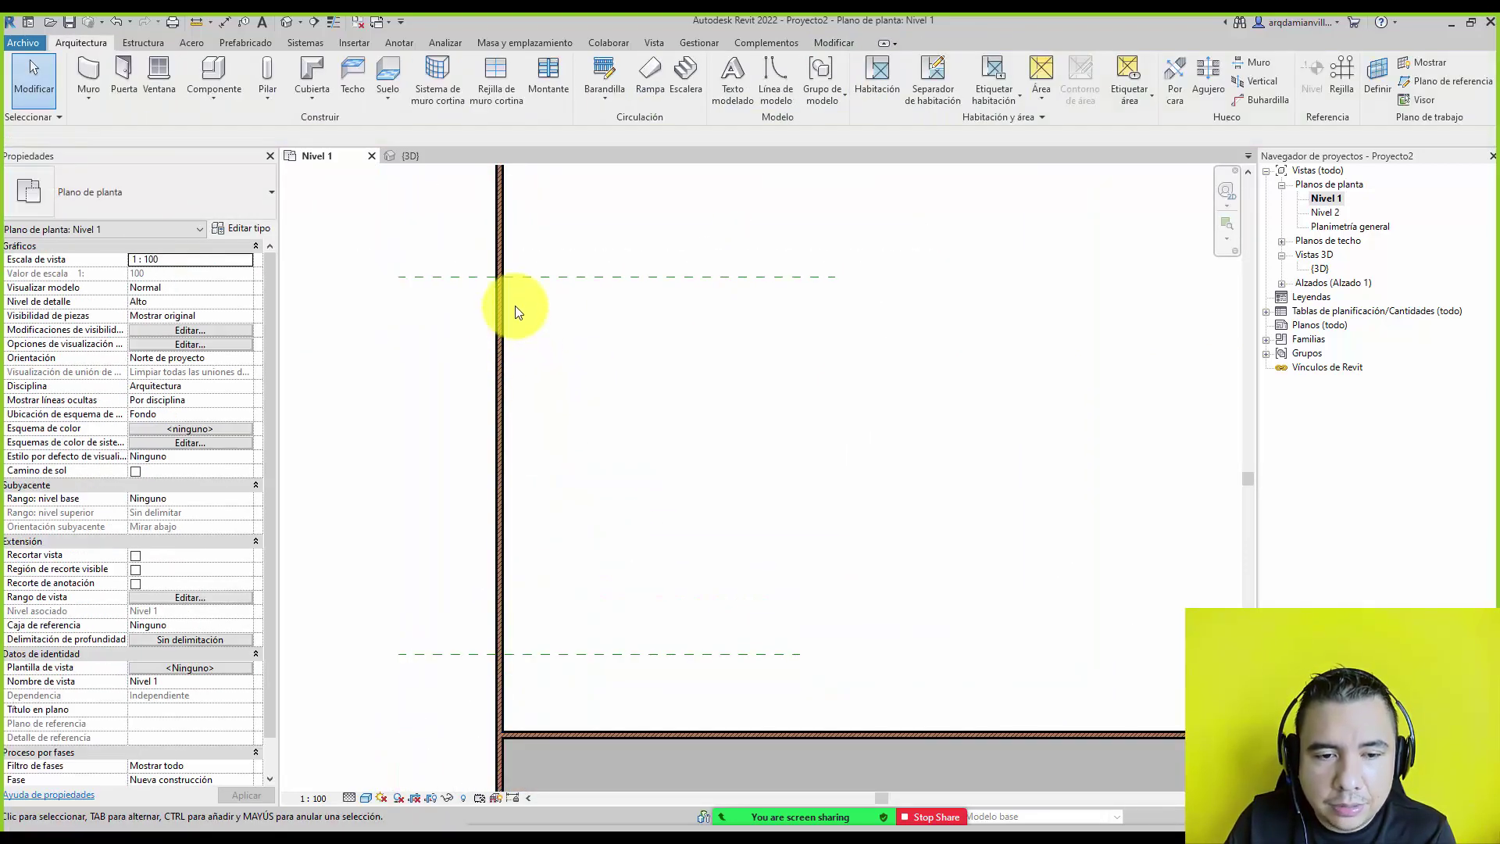
click(80, 73)
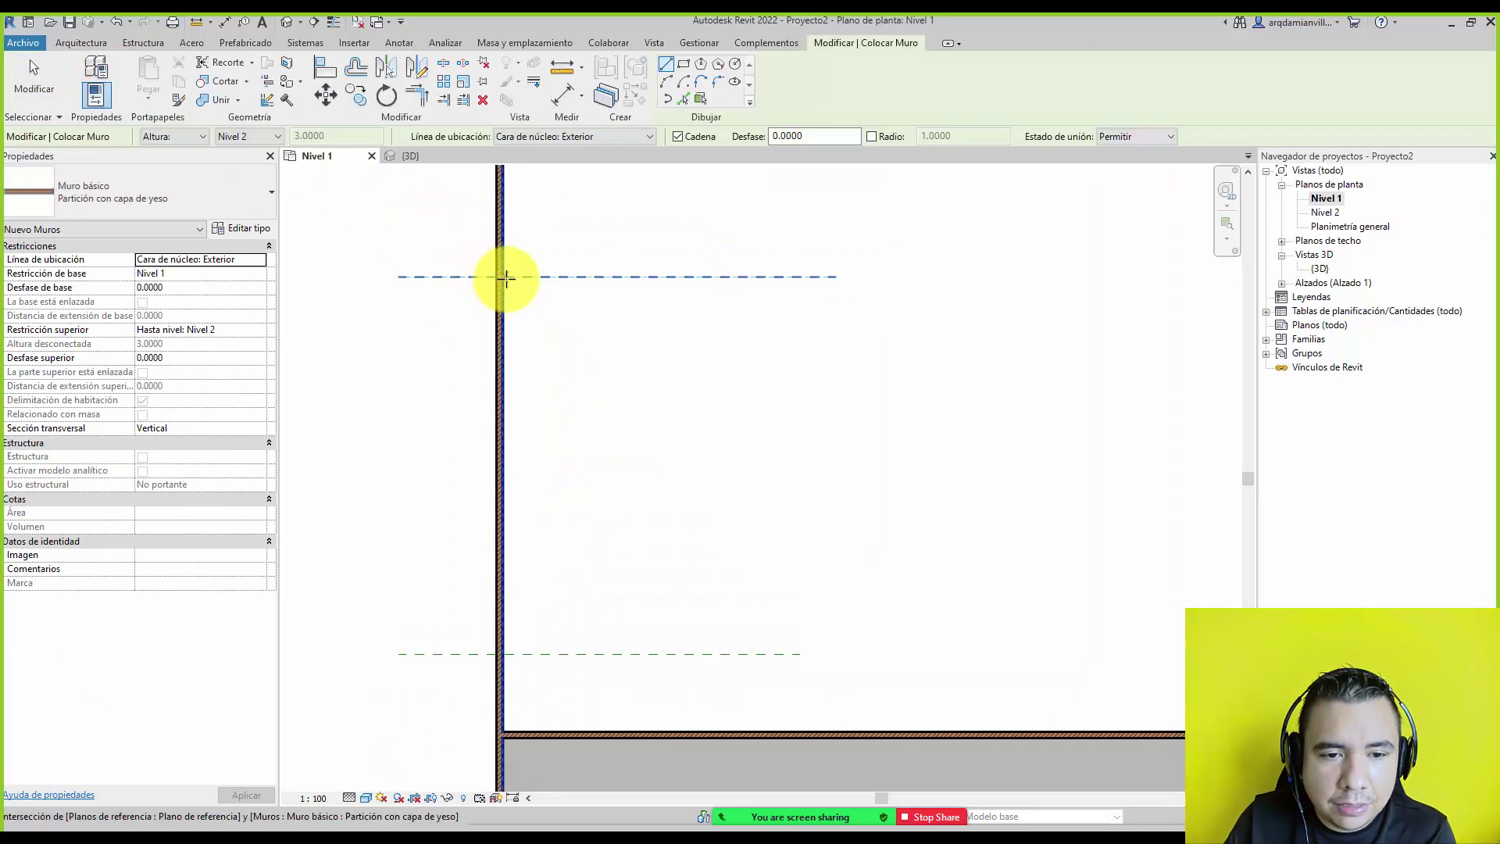
click(502, 277)
click(844, 276)
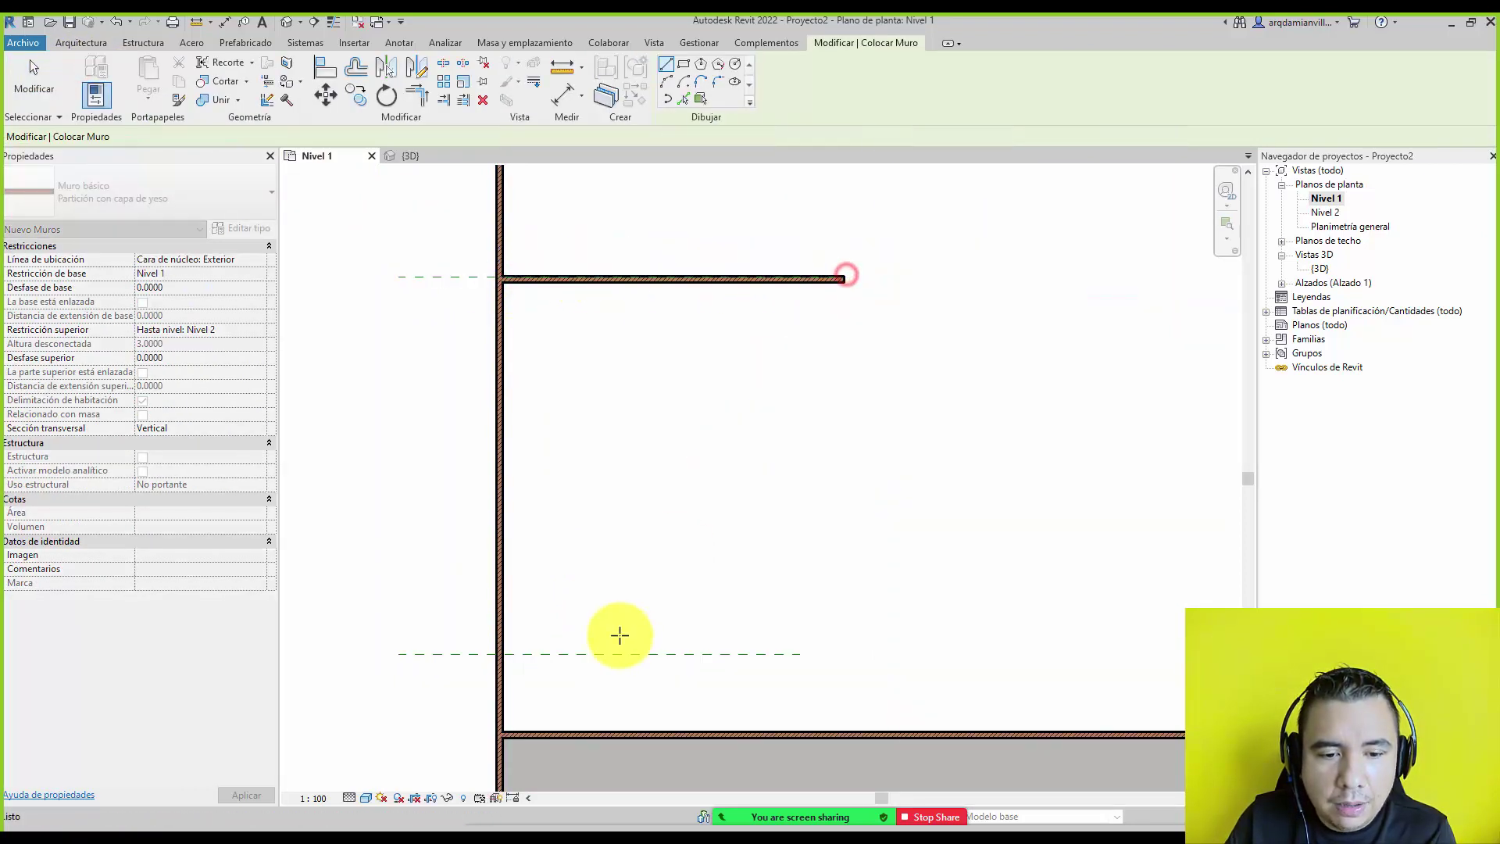
key(Escape)
Step: Add a second partition wall about 4.8 long along the lower reference plane, then zoom out
click(504, 653)
click(800, 657)
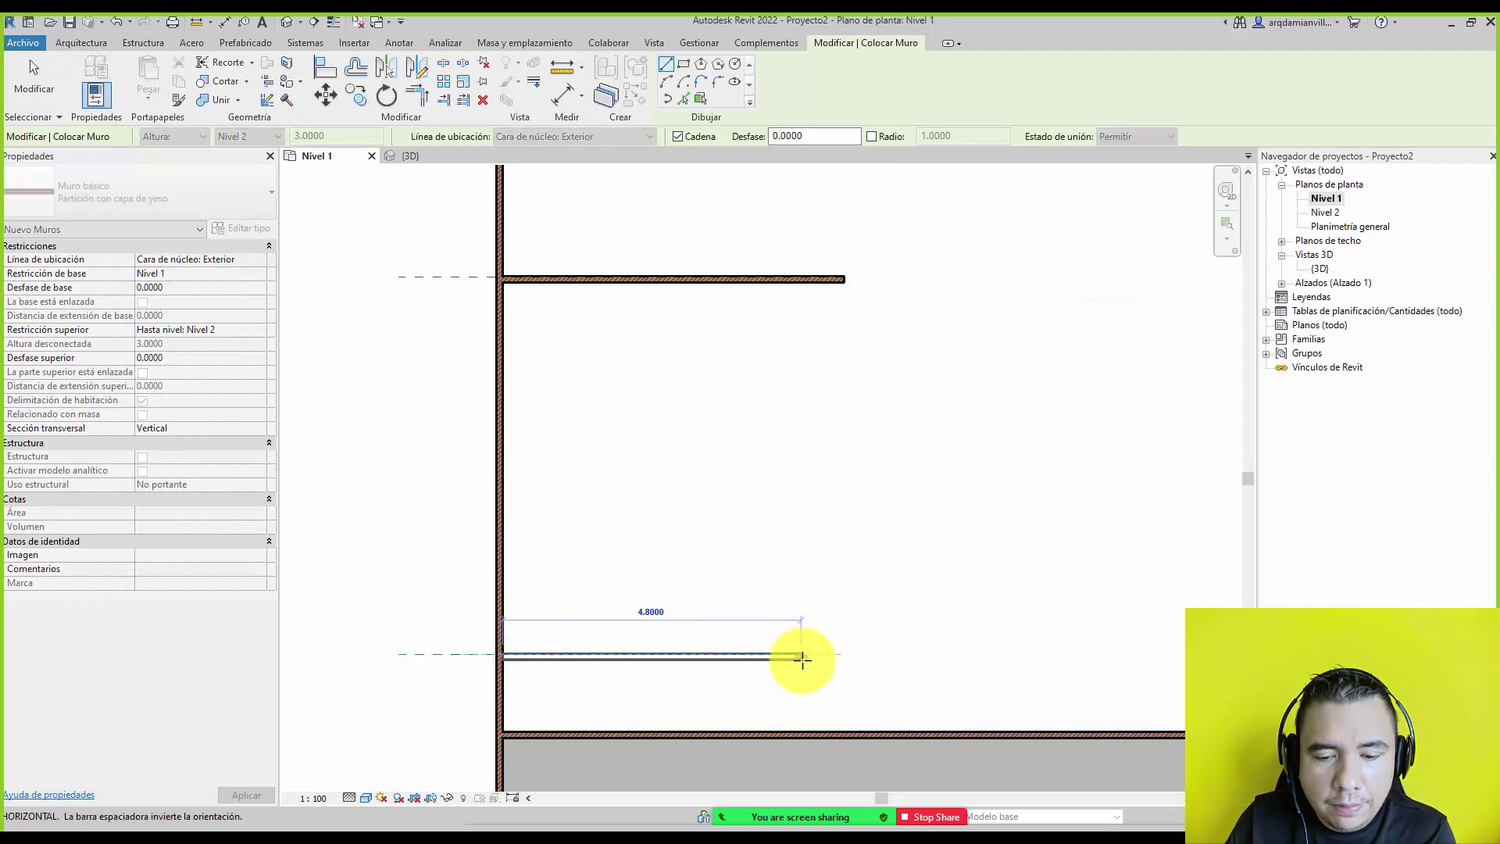
key(Escape)
scroll(905, 439, down, 3)
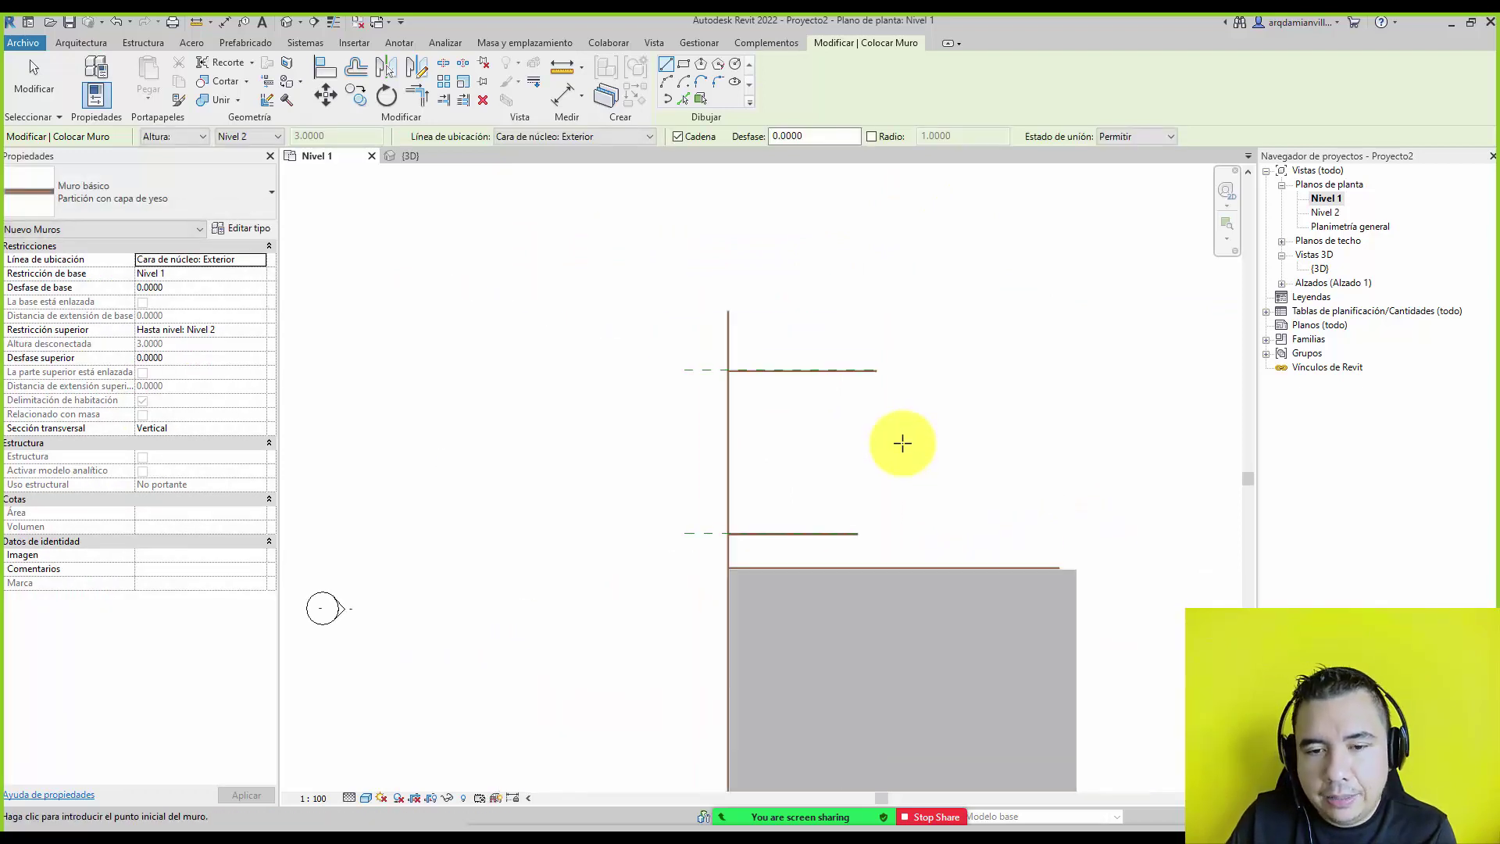
middle_drag(801, 492, 669, 372)
scroll(670, 372, down, 1)
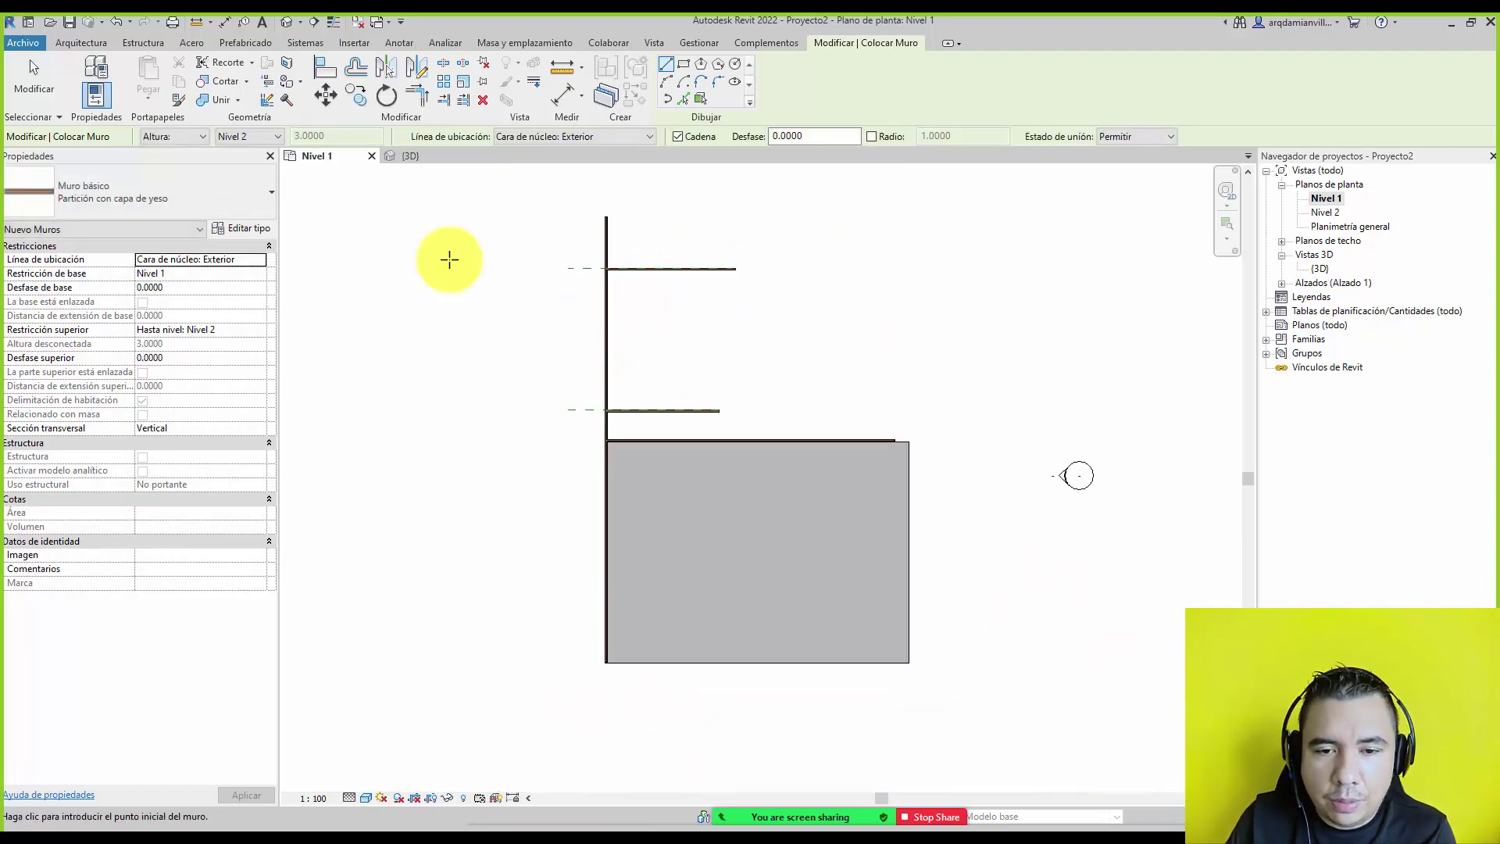
click(47, 86)
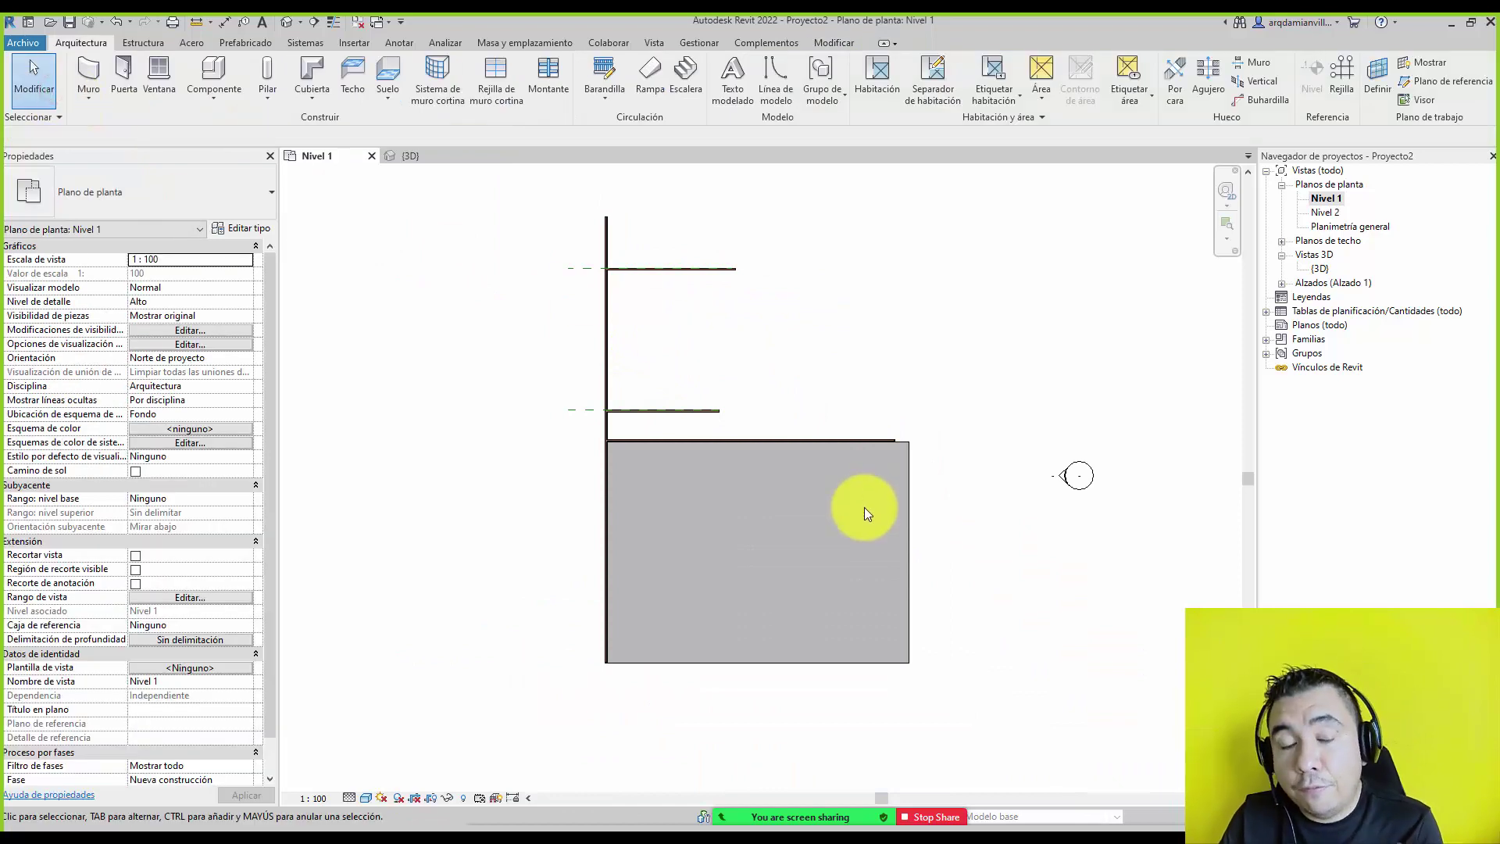